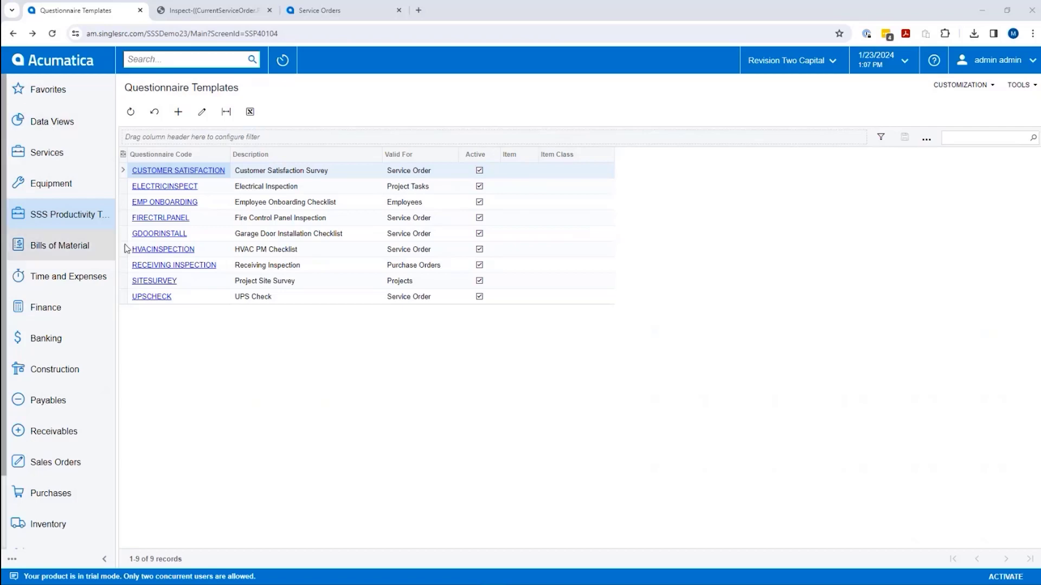
- Open the HVACINSPECTION template, then view its nine-item Service and Repair Report PDF
{"action": "left_click", "coordinate": [166, 251]}
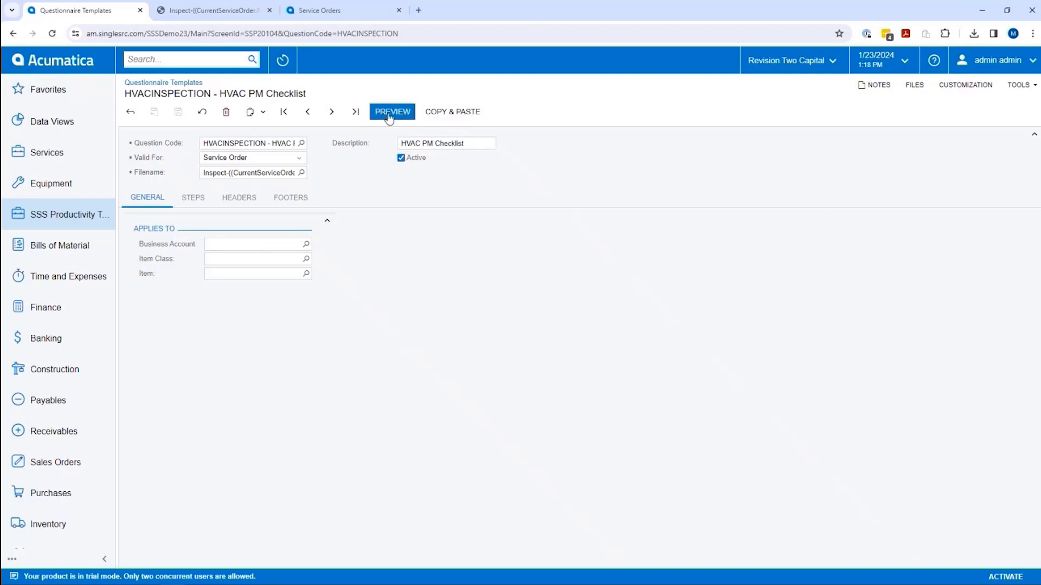
{"action": "left_click", "coordinate": [199, 13]}
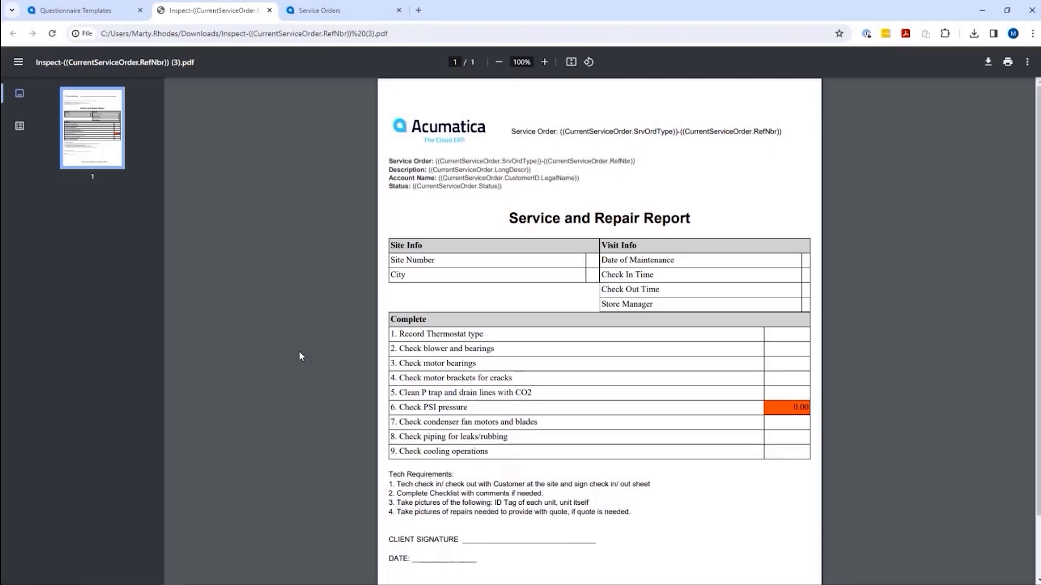
- Scroll the report PDF down to its footer address and back, then return to the HVACINSPECTION template
{"action": "scroll", "coordinate": [585, 445], "scroll_direction": "down", "scroll_amount": 1}
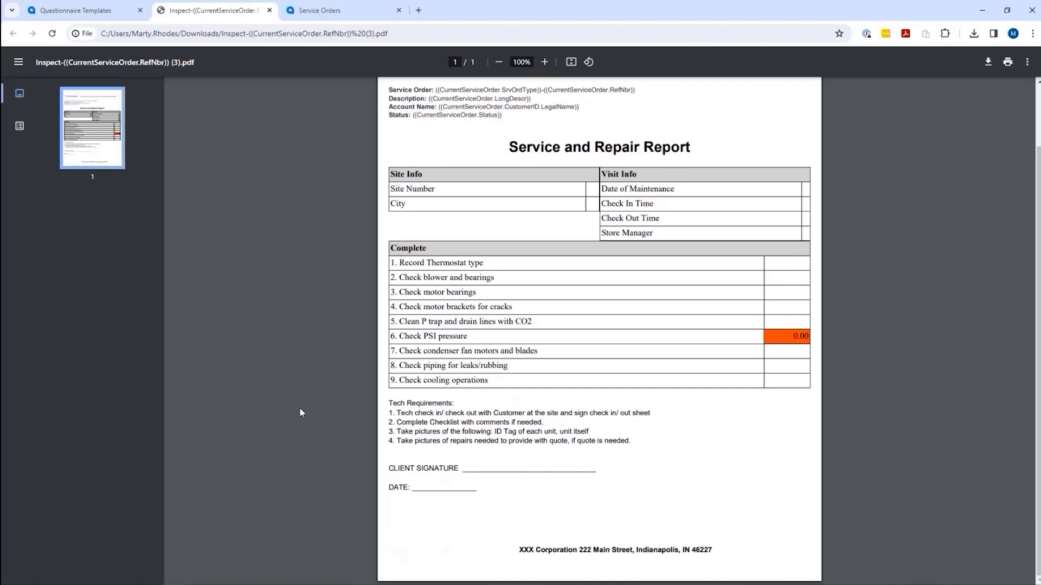
{"action": "scroll", "coordinate": [233, 412], "scroll_direction": "up", "scroll_amount": 2}
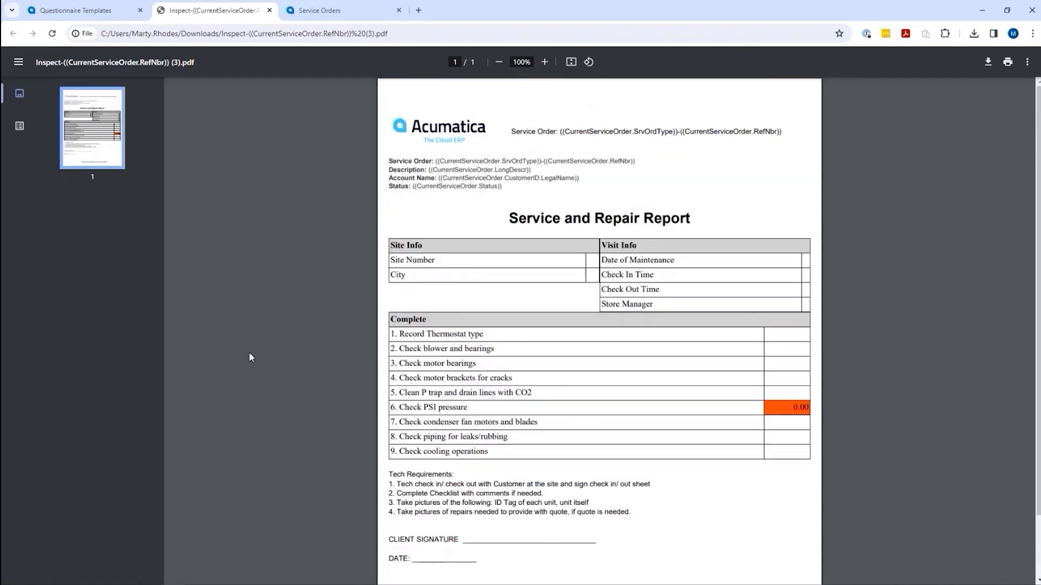
{"action": "left_click", "coordinate": [75, 12]}
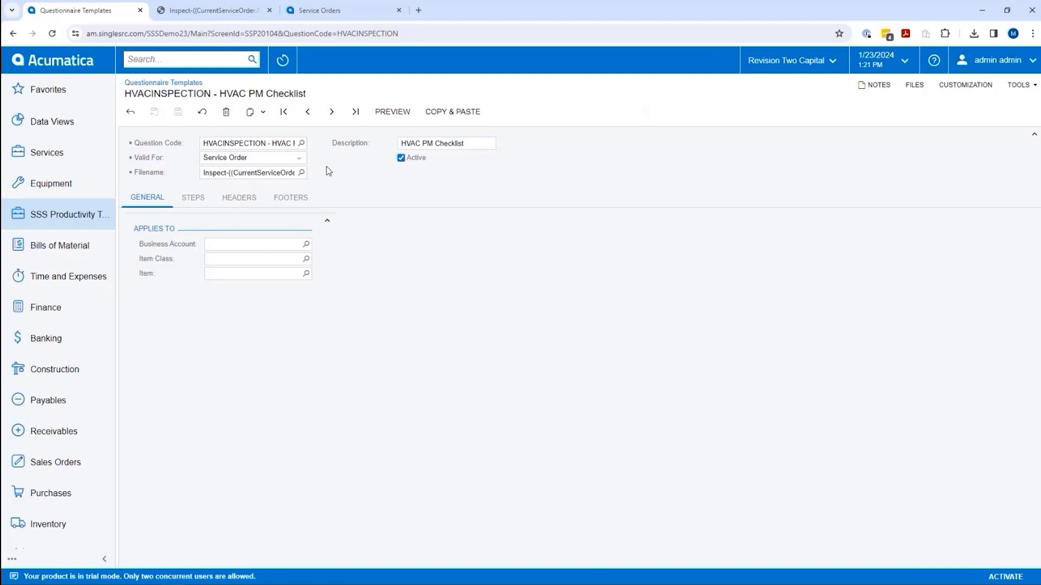
{"action": "left_click", "coordinate": [300, 159]}
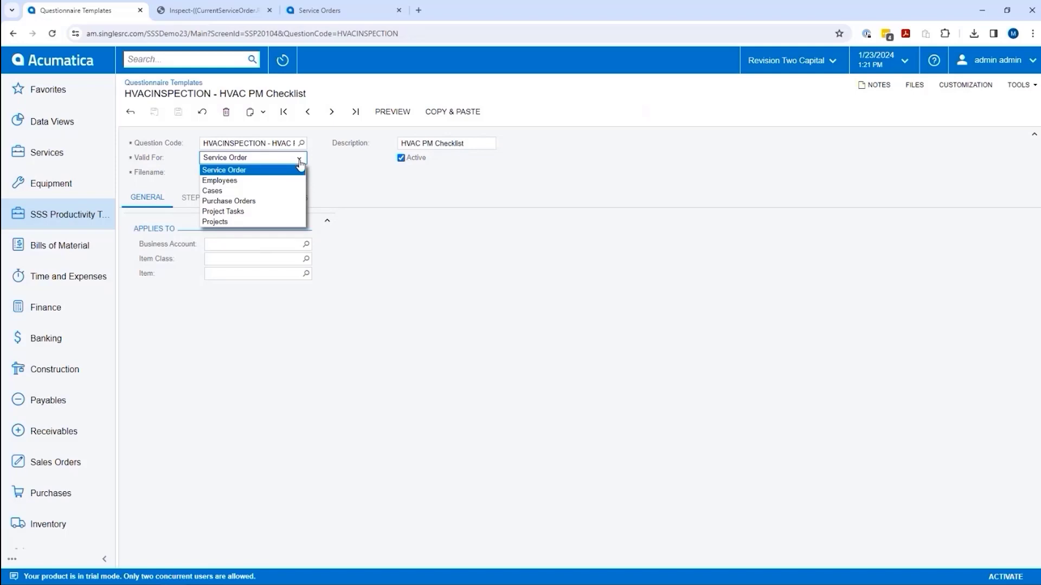
{"action": "left_click", "coordinate": [336, 165]}
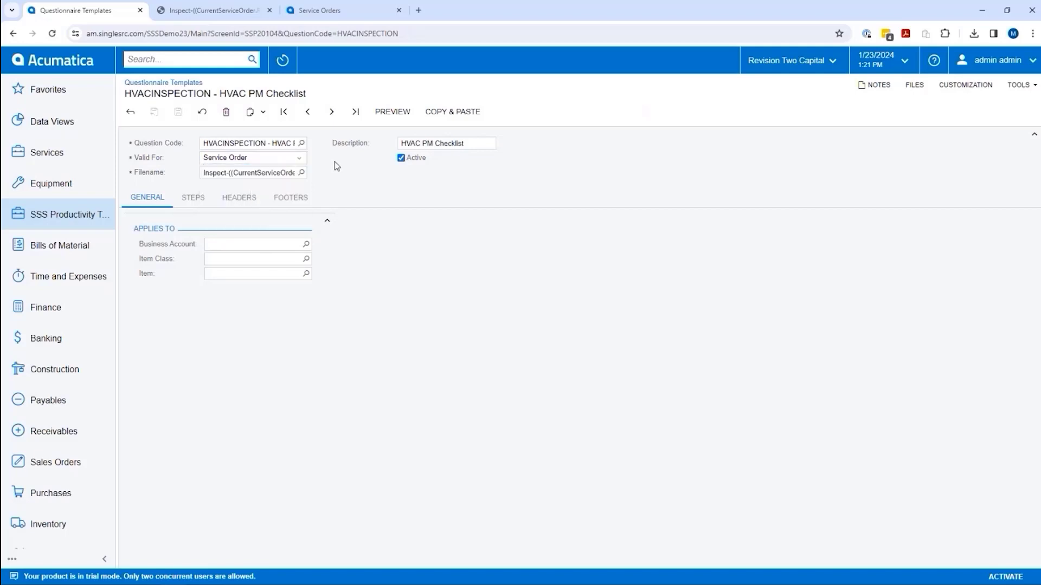
- Show the Headers content with Service Order, Description, Account Name and Status placeholders
{"action": "left_click", "coordinate": [232, 200]}
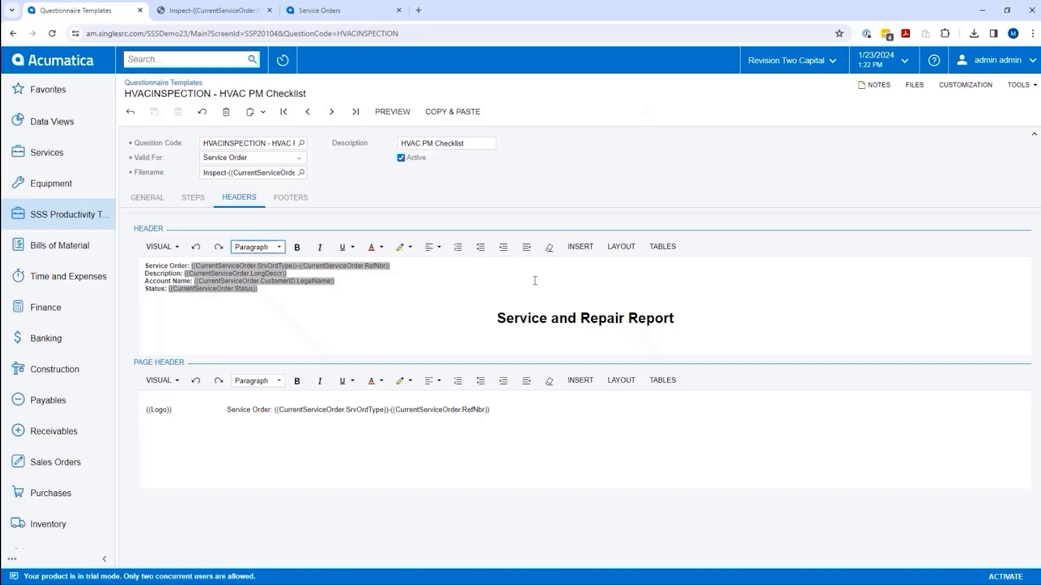
- Open the header's Insert Data Field picker listing Answers, Service Order and other sources
{"action": "left_click", "coordinate": [579, 251]}
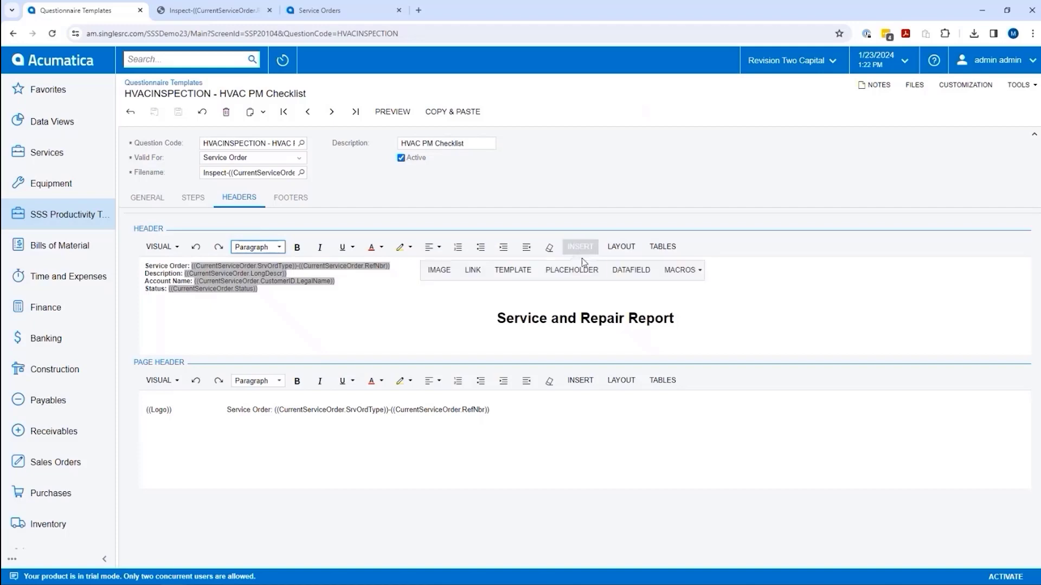
{"action": "left_click", "coordinate": [628, 274]}
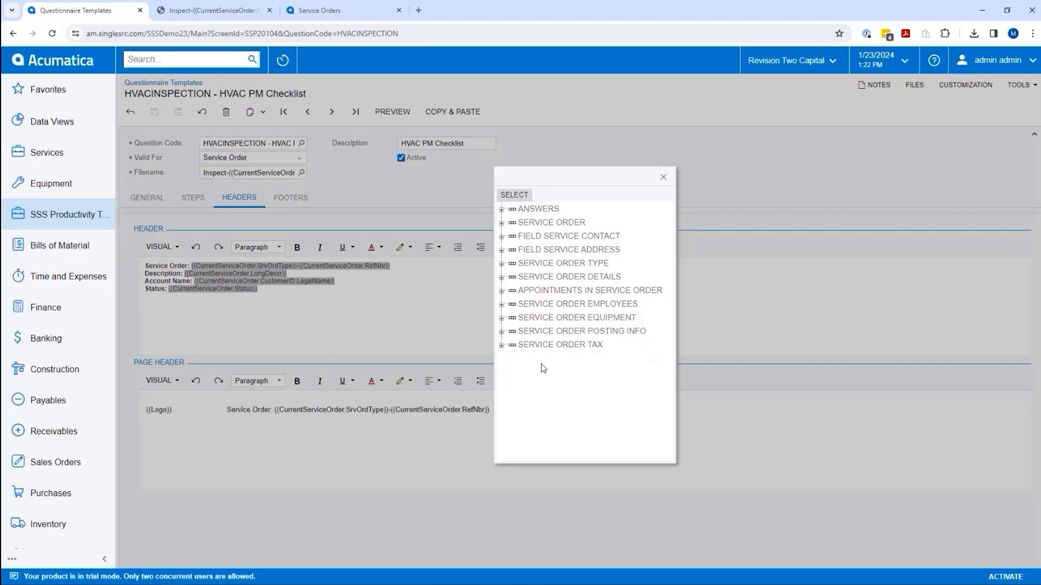
- Close the data field picker to get back to the header and page header editors
{"action": "left_click", "coordinate": [662, 178]}
{"action": "left_click", "coordinate": [654, 179]}
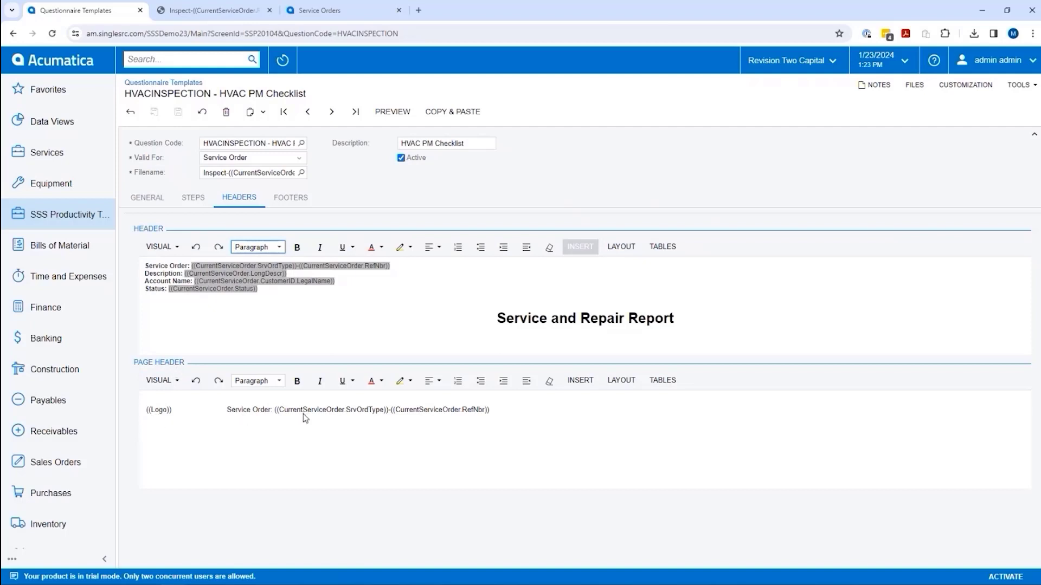
- Show the Footers content with tech requirements, client signature lines and company-address page footer
{"action": "left_click", "coordinate": [291, 198]}
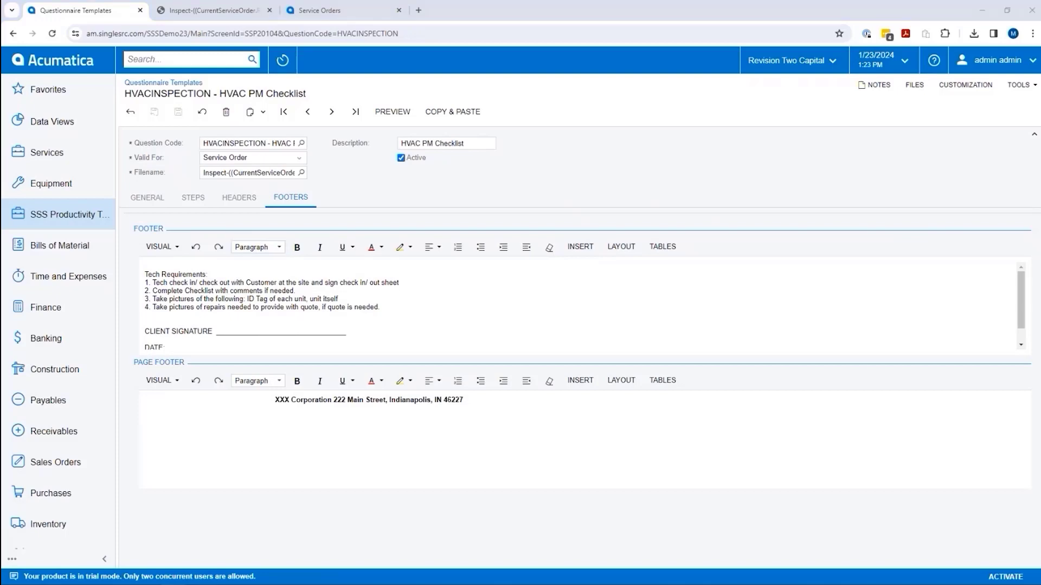
- Show the template's Steps: site info, visit info and nine numbered checklist items
{"action": "left_click", "coordinate": [188, 197]}
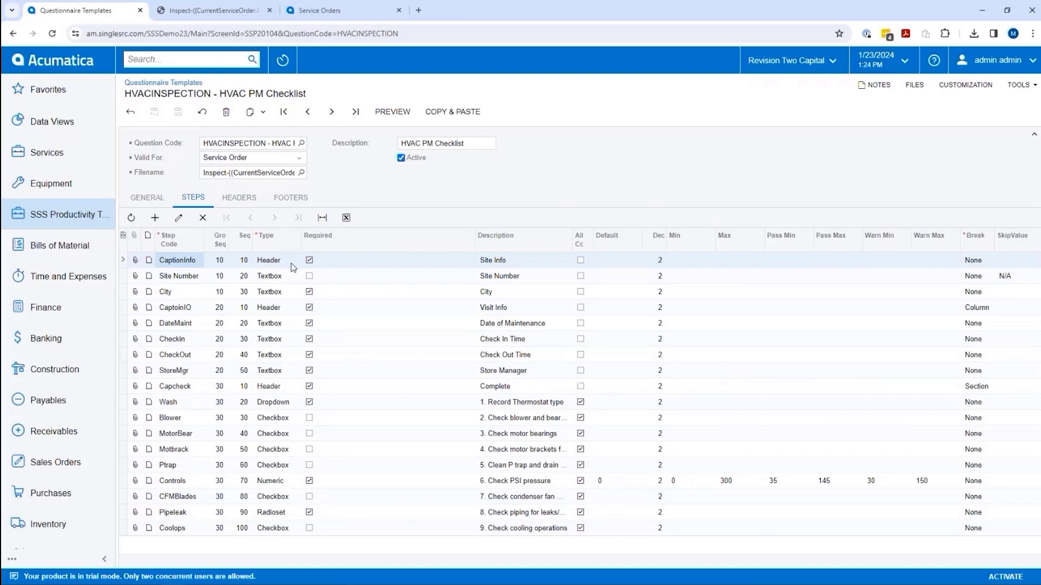
{"action": "left_click", "coordinate": [282, 325]}
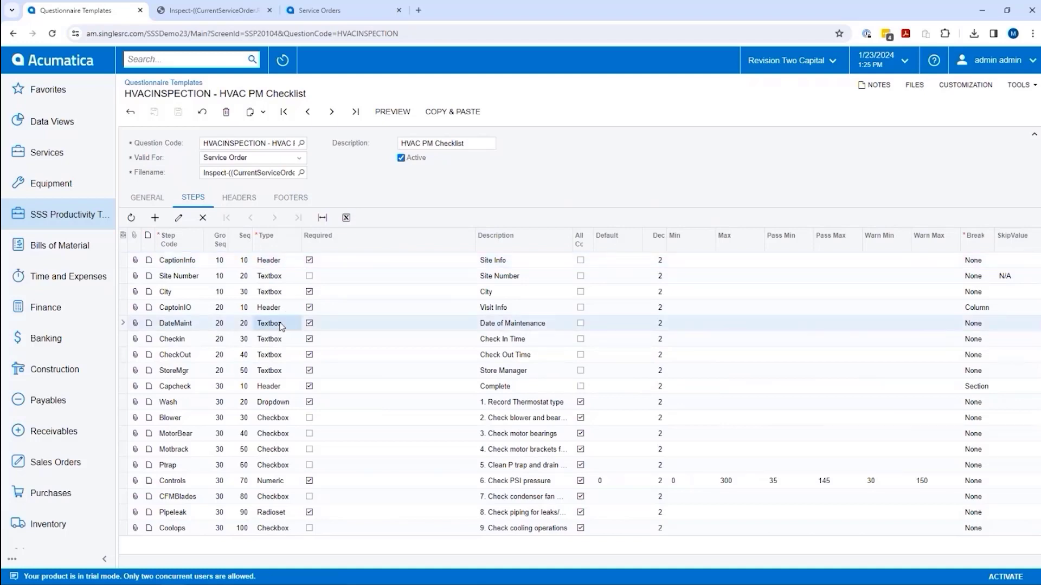
{"action": "left_click", "coordinate": [303, 323]}
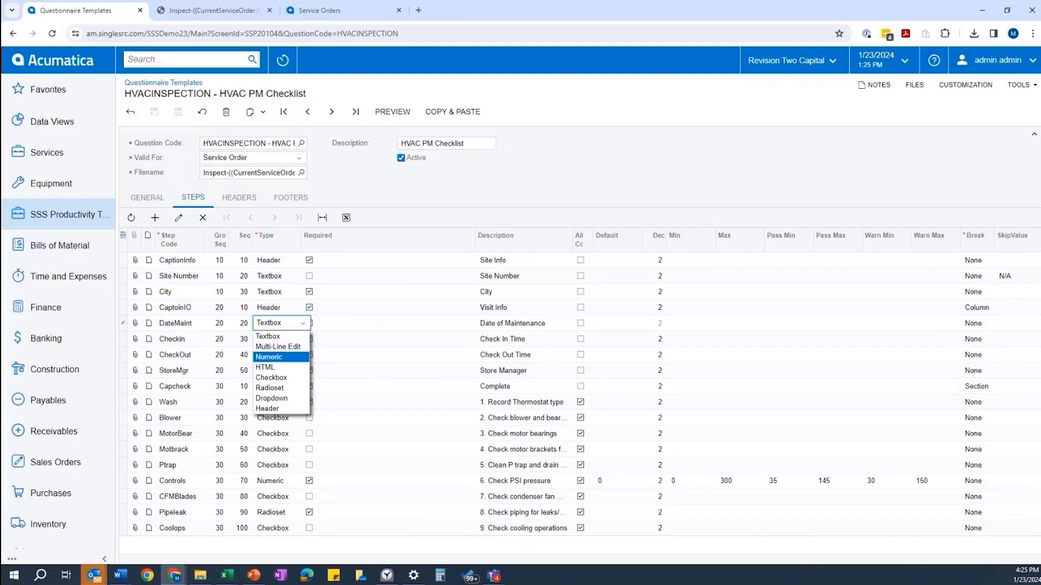
{"action": "left_click", "coordinate": [303, 324]}
{"action": "left_click", "coordinate": [303, 325]}
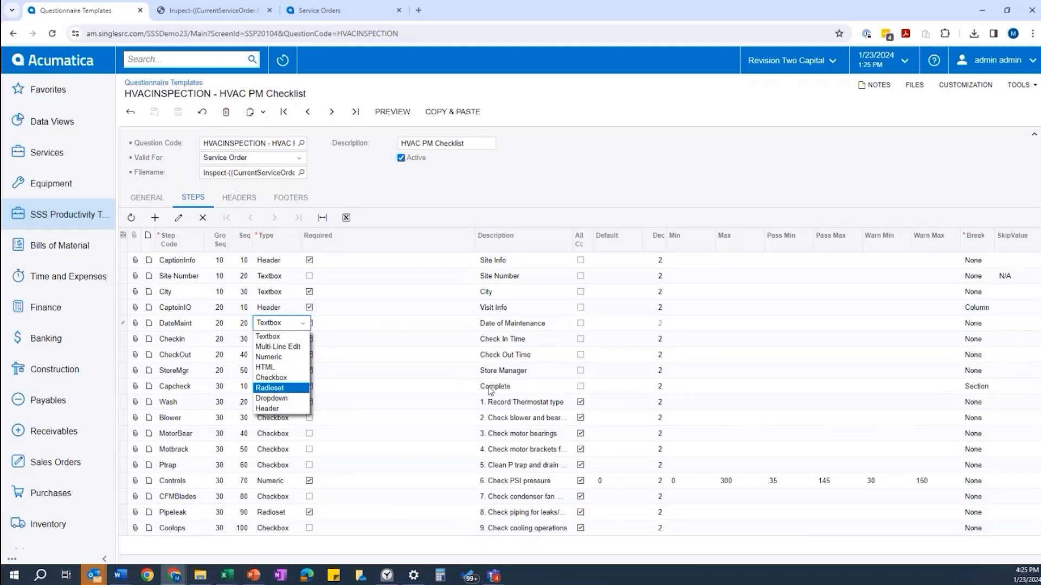
{"action": "left_click", "coordinate": [388, 197]}
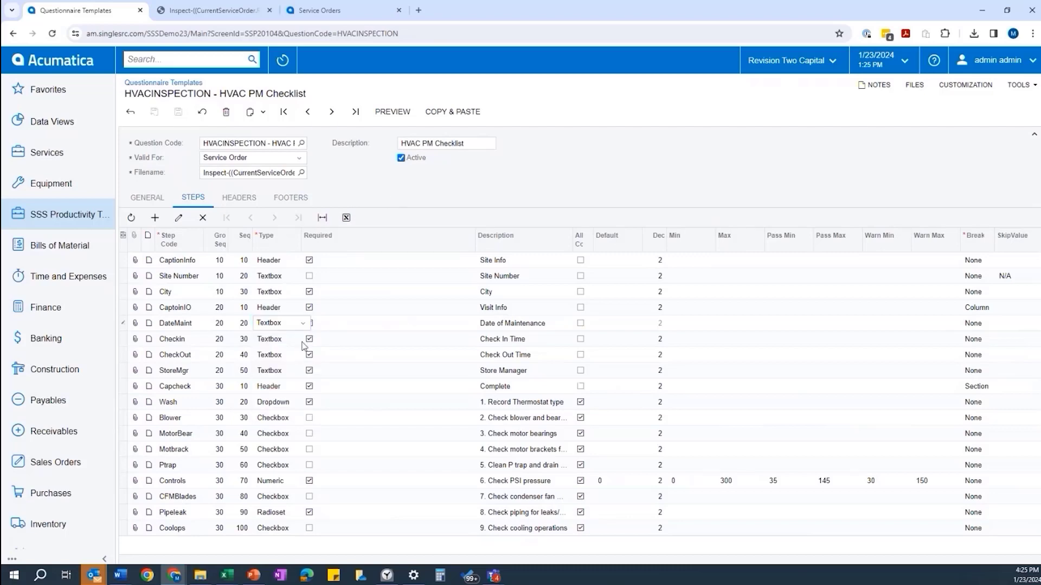
{"action": "left_click", "coordinate": [303, 325]}
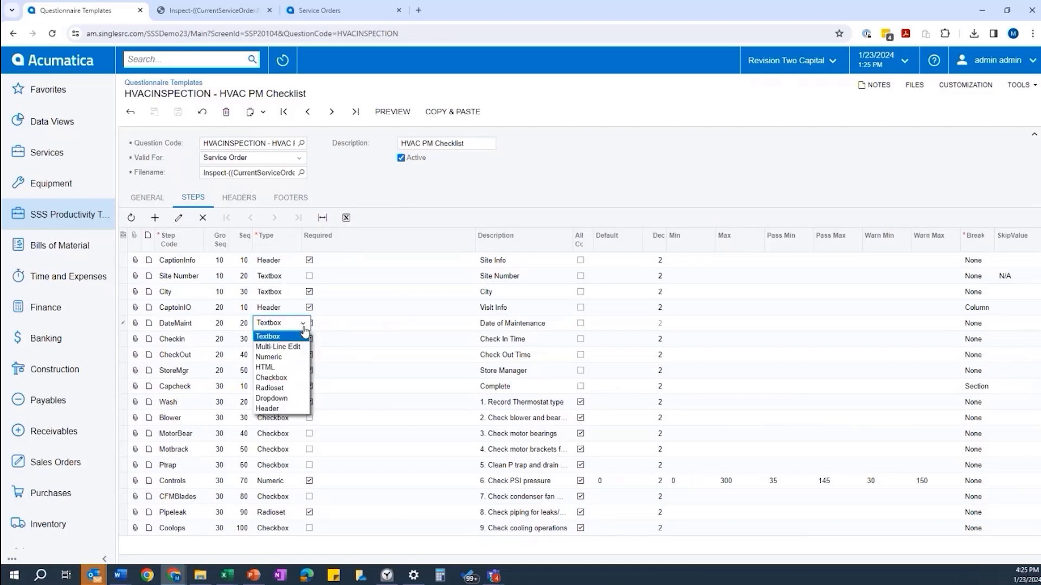
{"action": "left_click", "coordinate": [426, 200]}
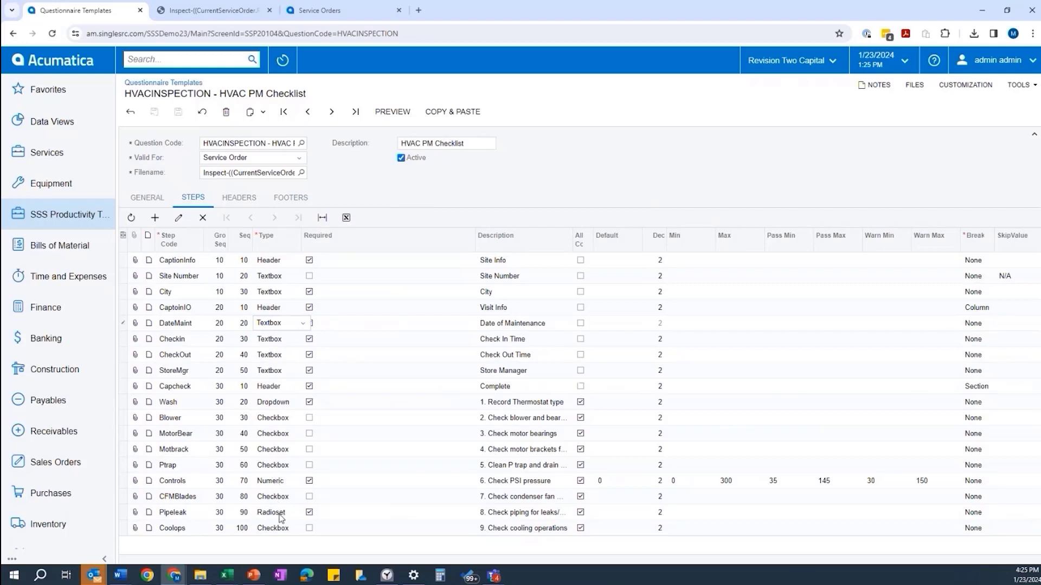
{"action": "left_click", "coordinate": [276, 403]}
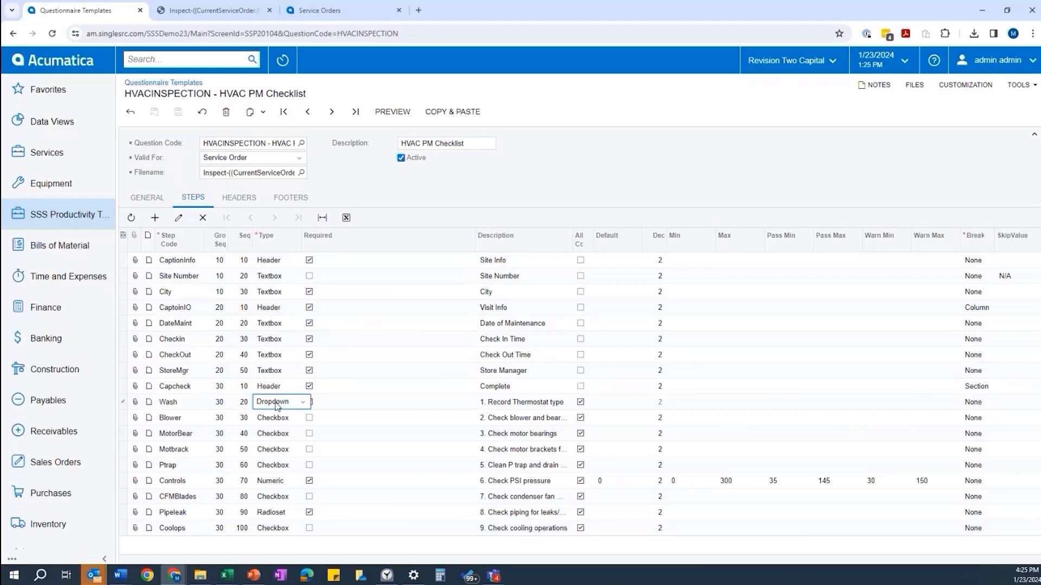
{"action": "left_click", "coordinate": [302, 402]}
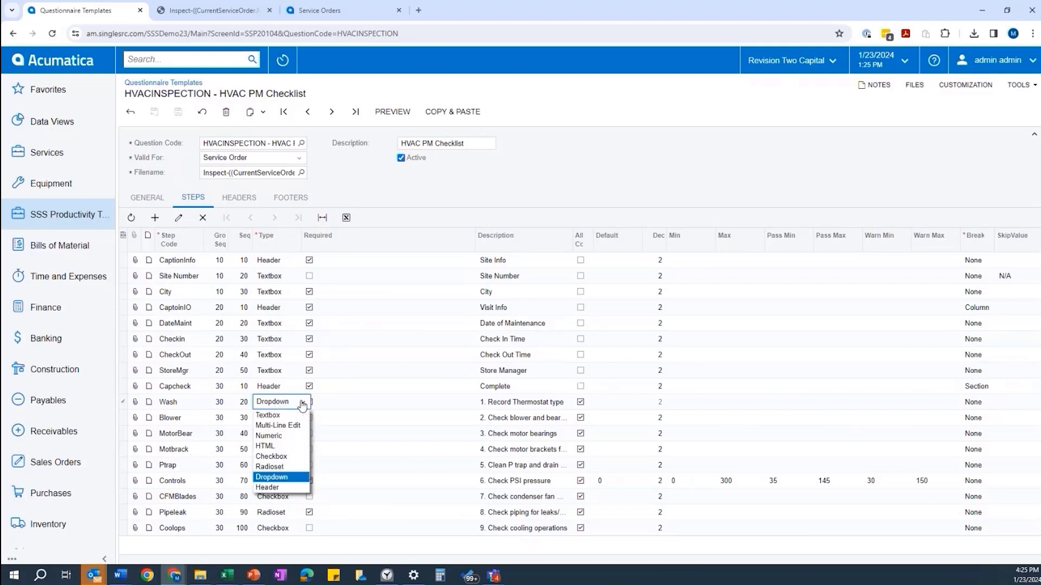
{"action": "left_click", "coordinate": [302, 403]}
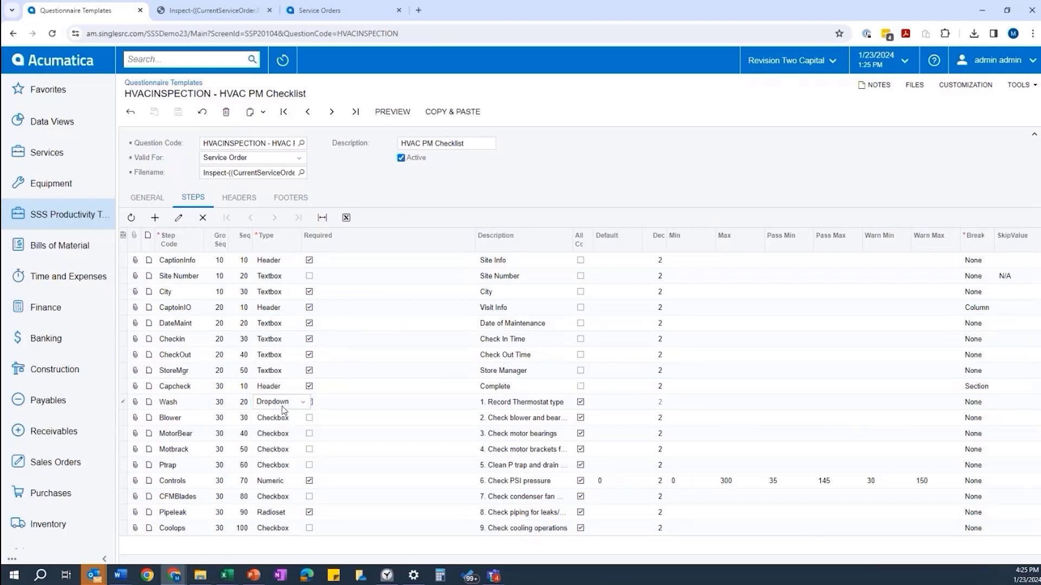
- Check the Wash step's thermostat-type values, then narrow the Required column in the steps grid
{"action": "left_click", "coordinate": [177, 220]}
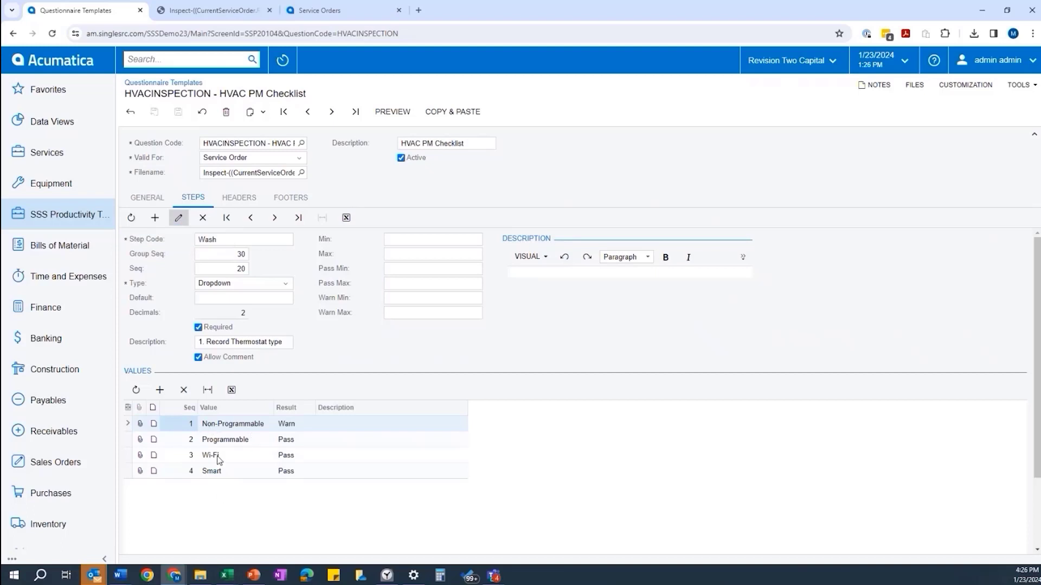
{"action": "left_click", "coordinate": [178, 218]}
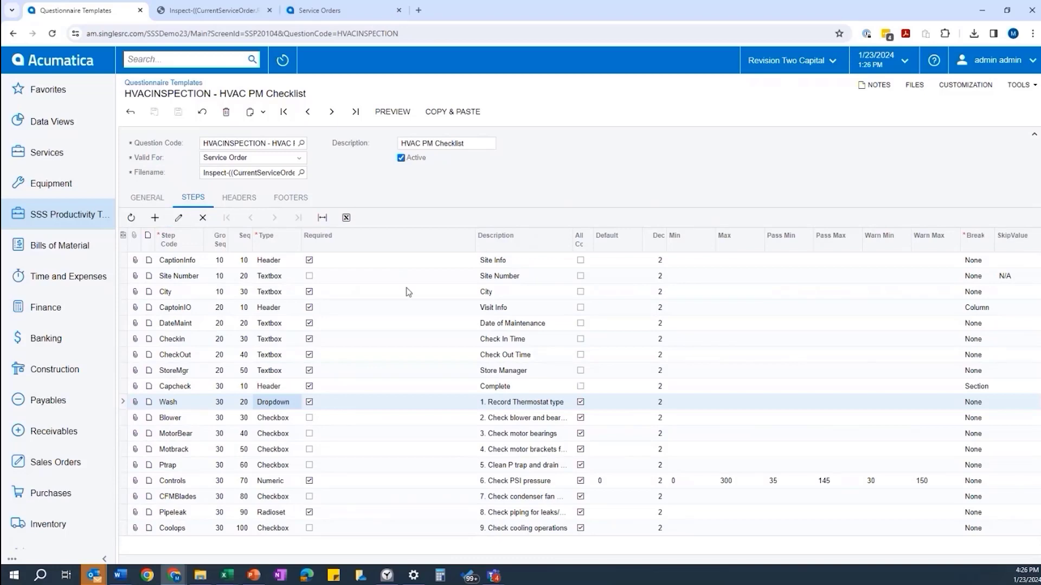
{"action": "left_click_drag", "start_coordinate": [475, 241], "coordinate": [363, 240]}
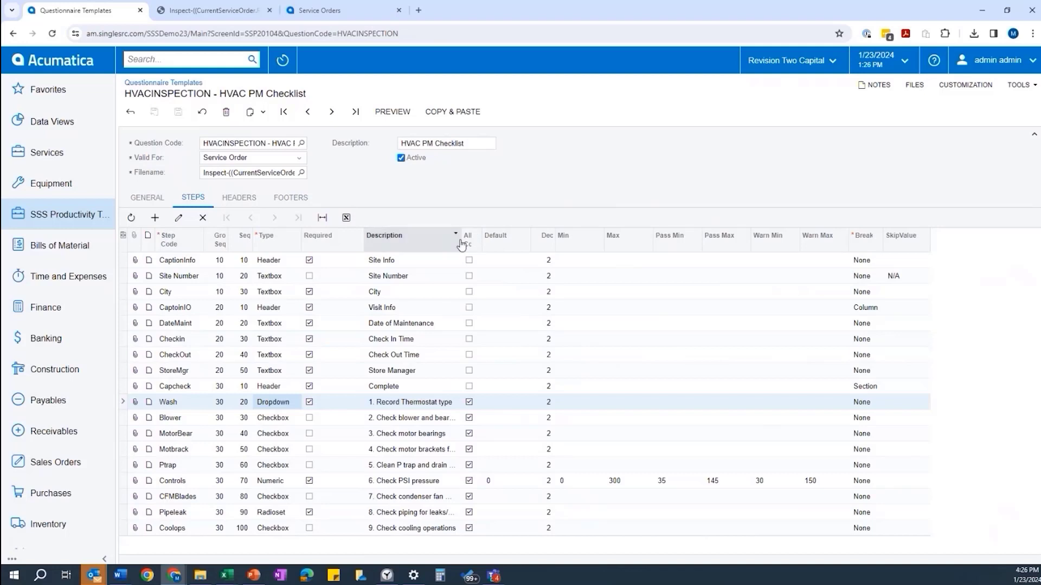
- Widen the Description and Allow Comment columns so text like '5. Clean P trap and drain lines with CO2' shows fully
{"action": "left_click_drag", "start_coordinate": [460, 239], "coordinate": [560, 238]}
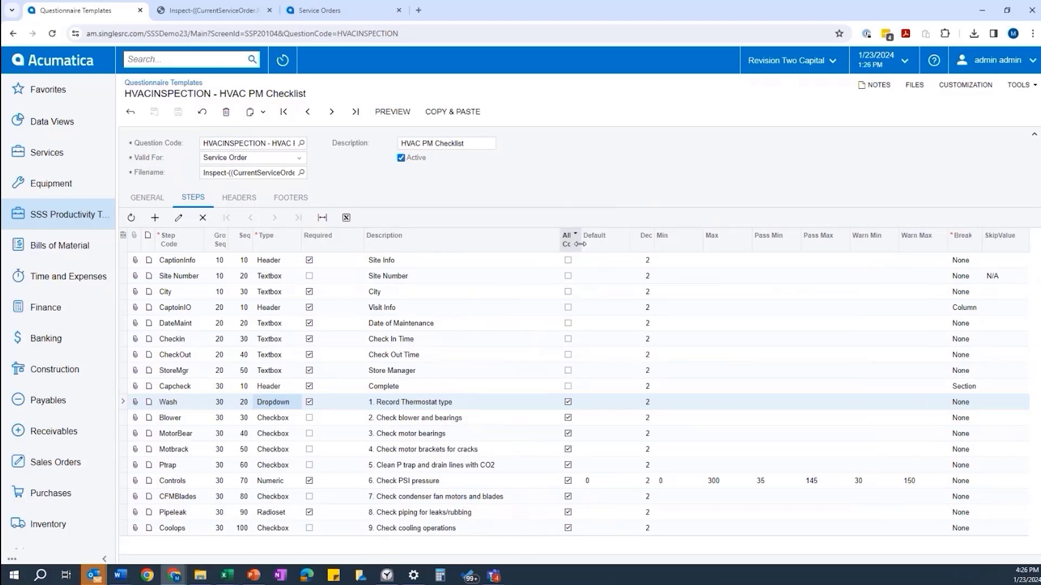
{"action": "left_click_drag", "start_coordinate": [578, 245], "coordinate": [605, 244]}
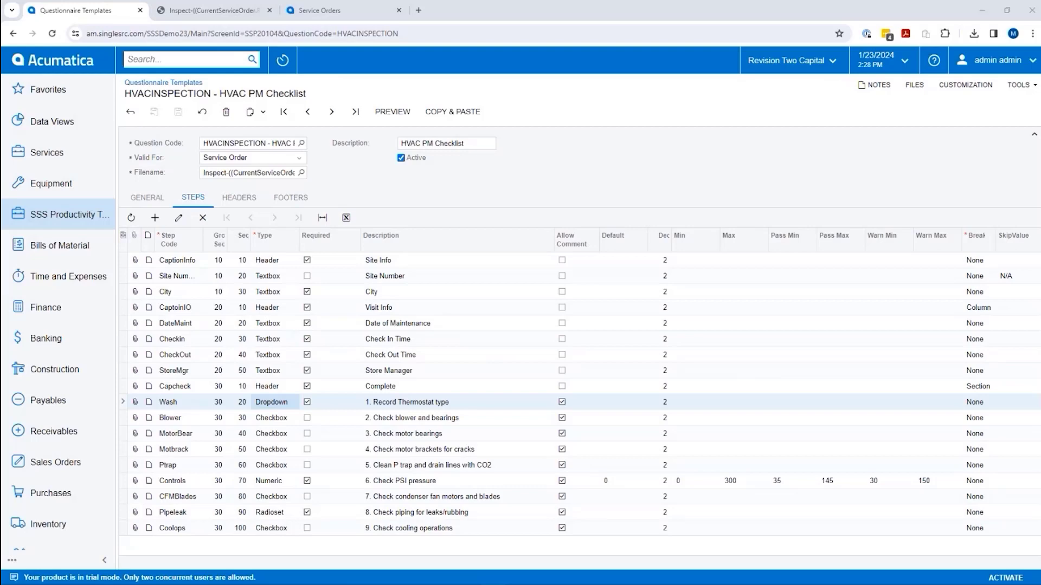
- Show service order MRO 004774's questionnaires, then its Files list with FireControlPanel.pdf
{"action": "left_click", "coordinate": [339, 11]}
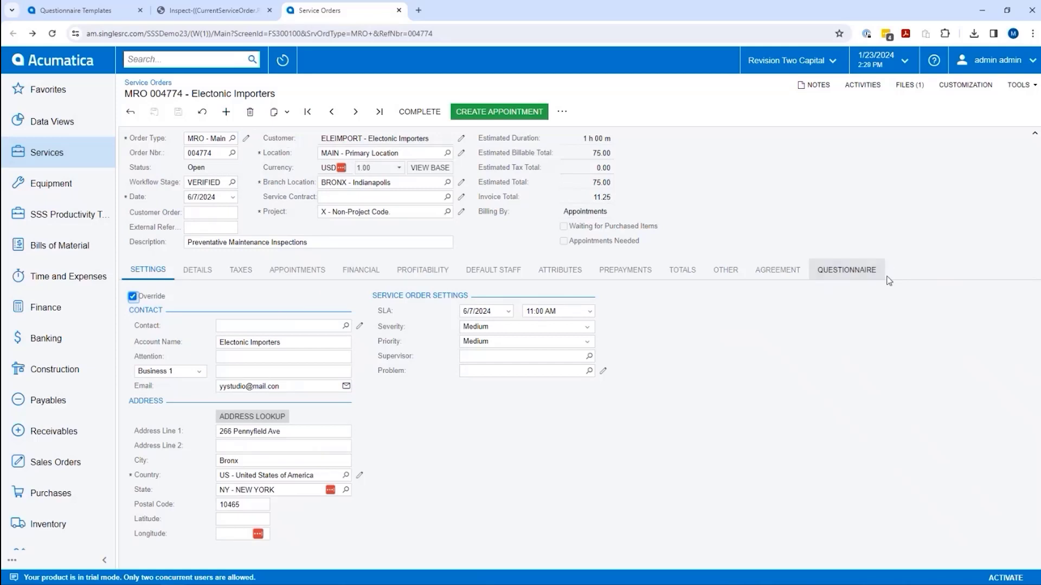
{"action": "left_click", "coordinate": [853, 272]}
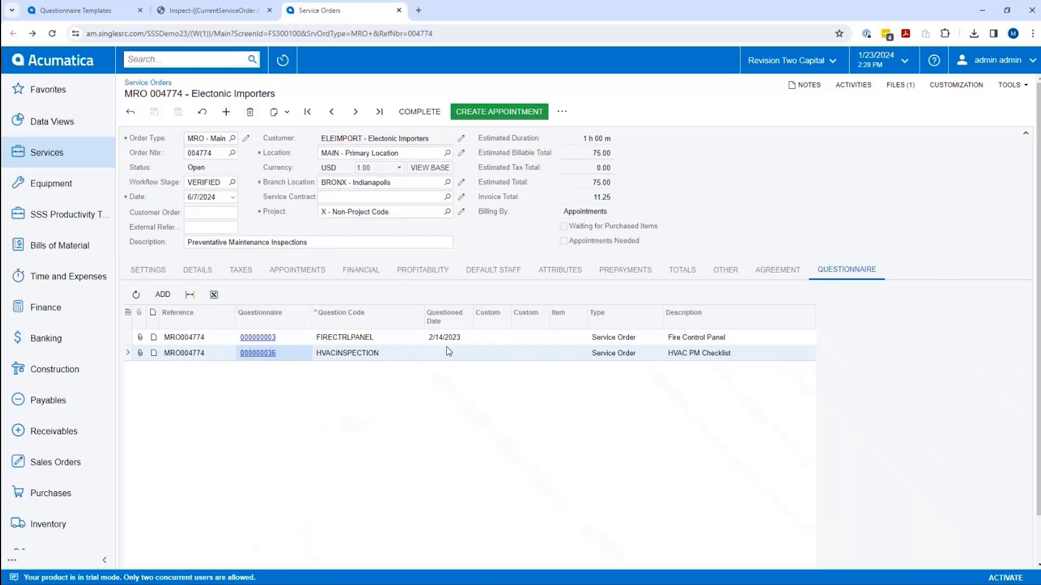
{"action": "left_click", "coordinate": [900, 85]}
{"action": "left_click", "coordinate": [900, 90]}
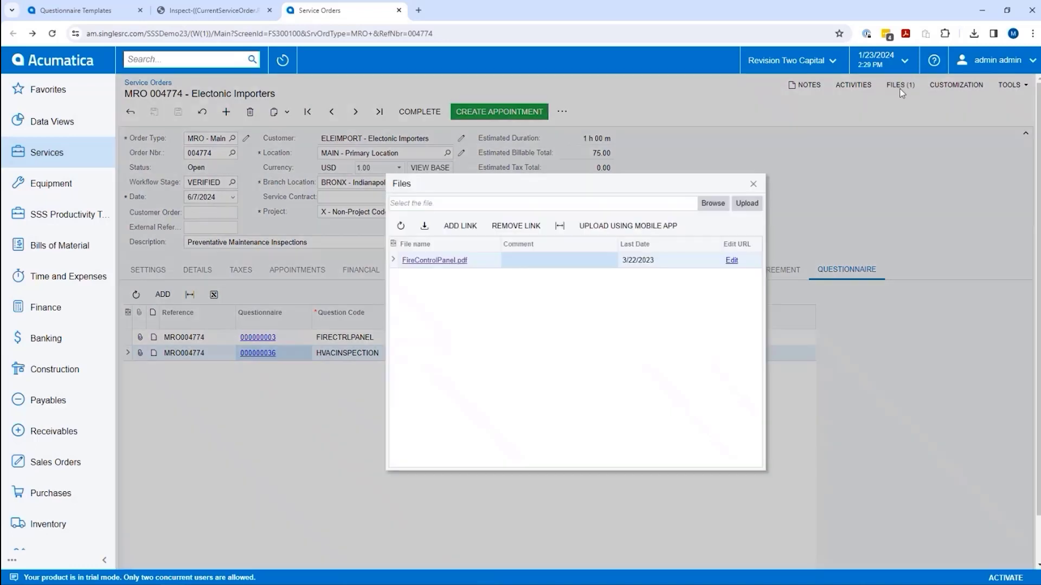
{"action": "left_click", "coordinate": [424, 262]}
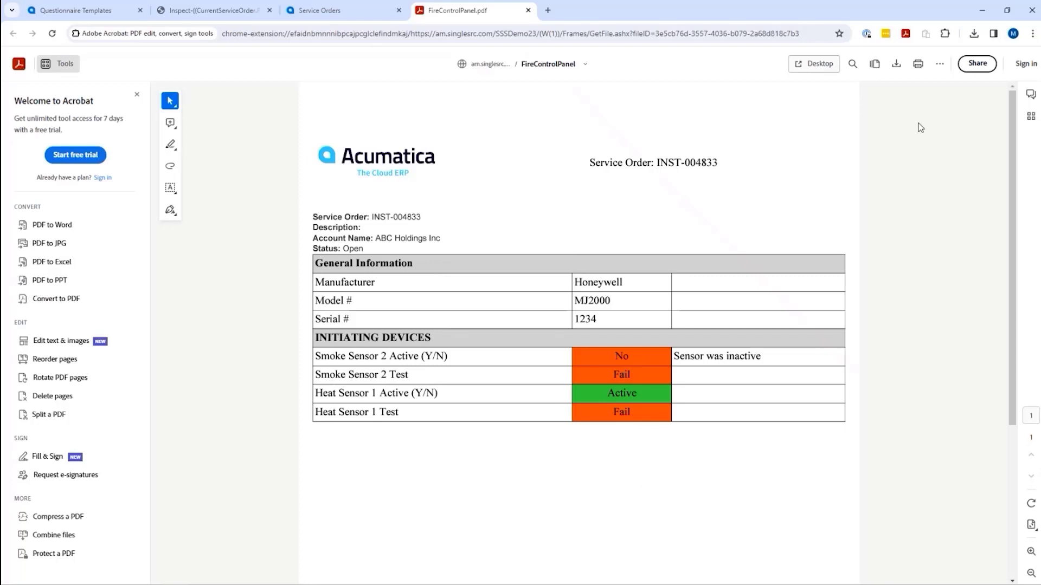
{"action": "left_click", "coordinate": [528, 11]}
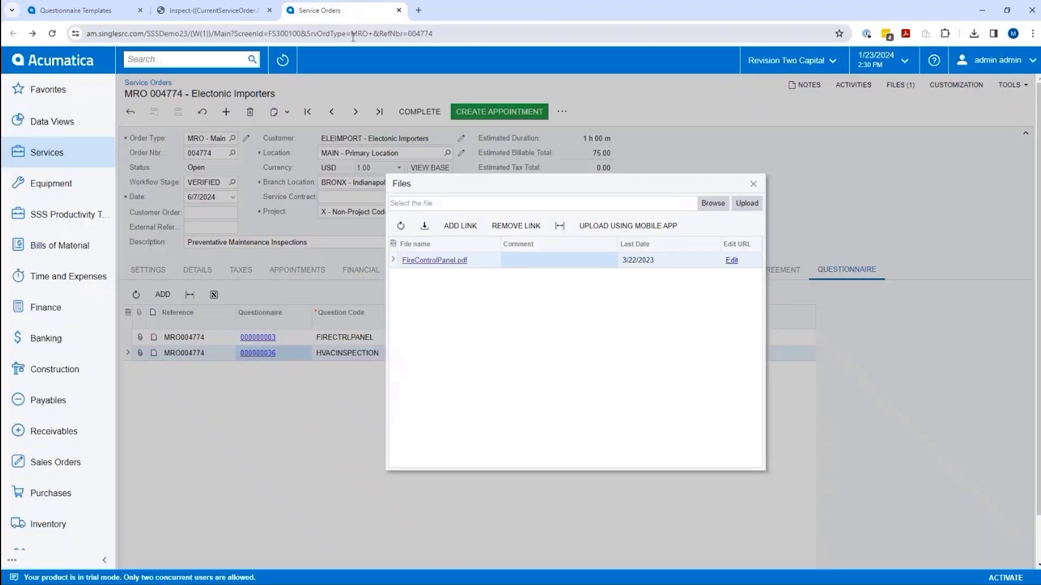
{"action": "left_click", "coordinate": [753, 184]}
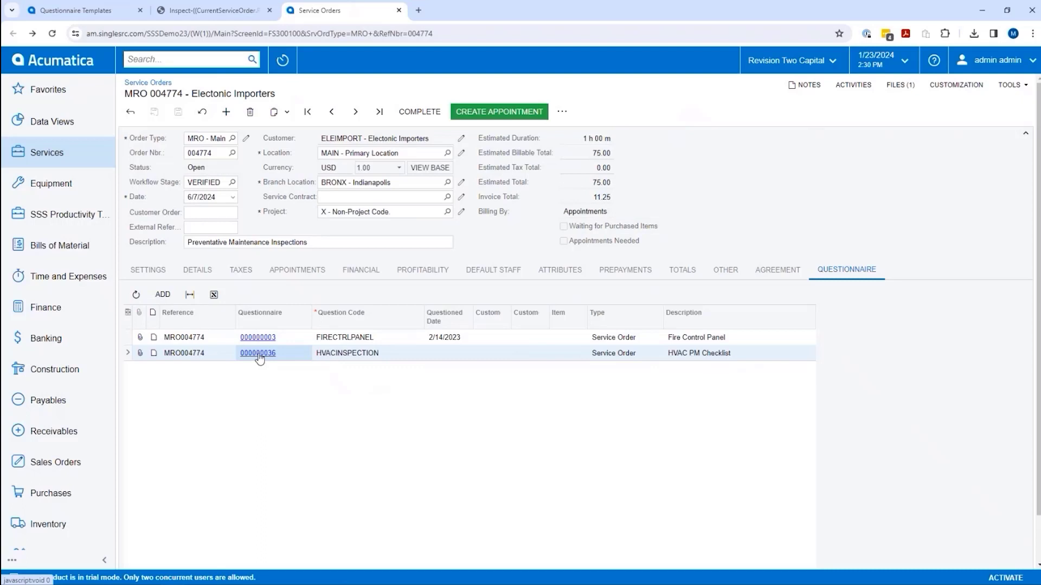
- Open questionnaire 000000036 (HVACINSPECTION) in a maximized window on its Steps list
{"action": "left_click", "coordinate": [259, 355]}
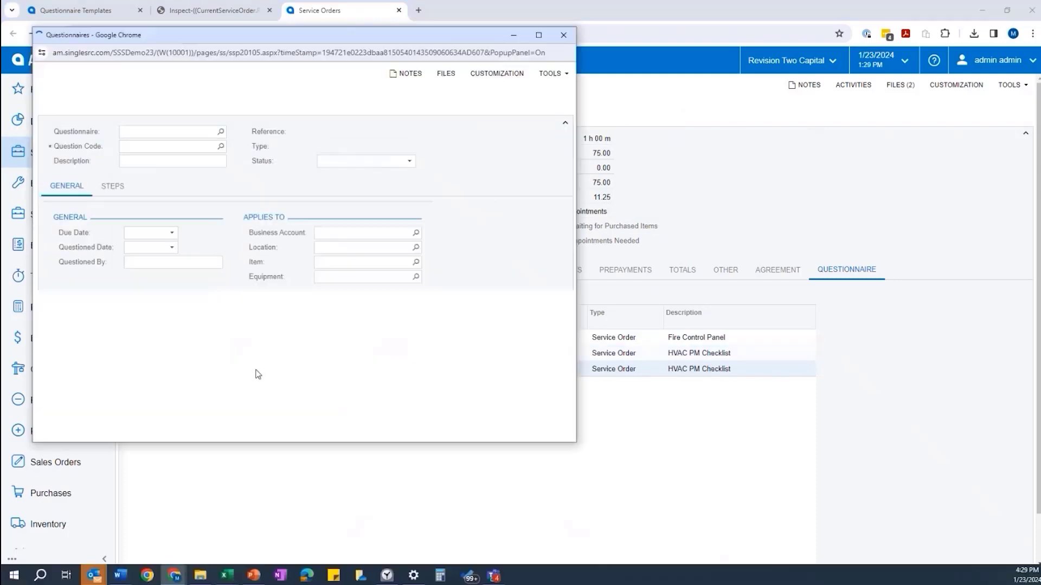
{"action": "left_click", "coordinate": [942, 35]}
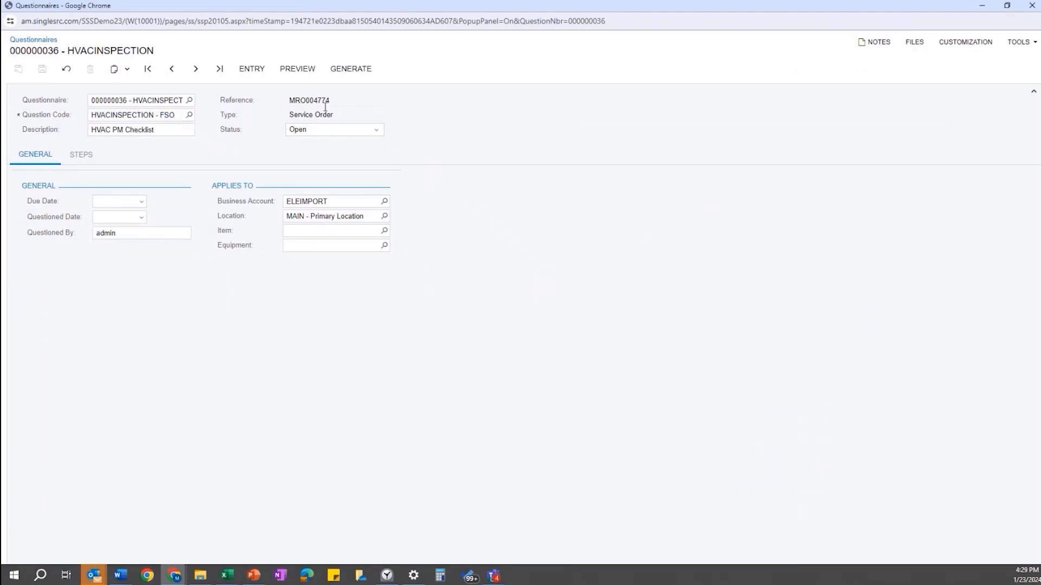
{"action": "left_click", "coordinate": [81, 161]}
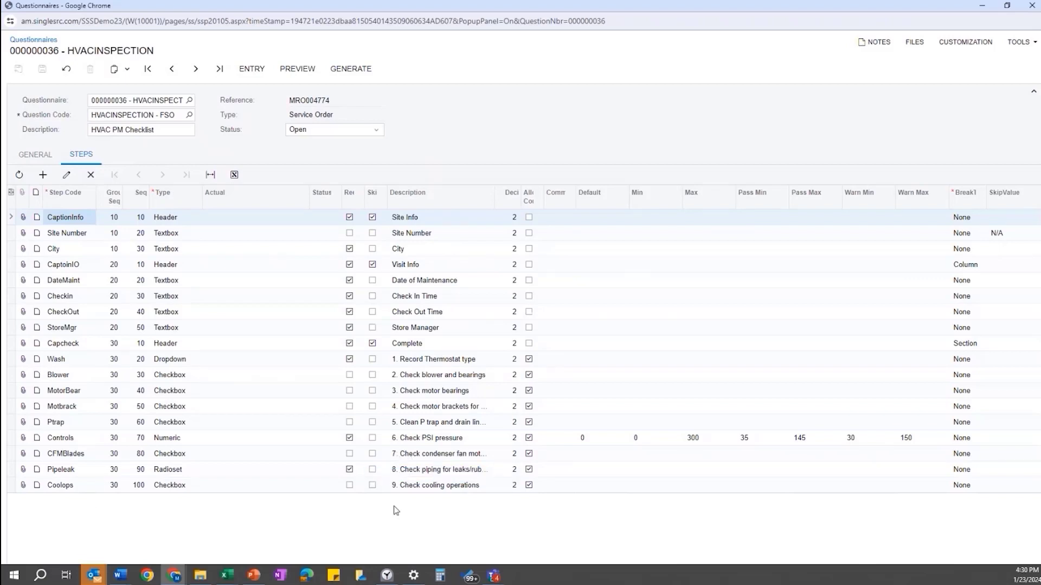
- Delete the CFMBlades, Pipeleak and Coolops steps from the questionnaire
{"action": "left_click", "coordinate": [14, 454]}
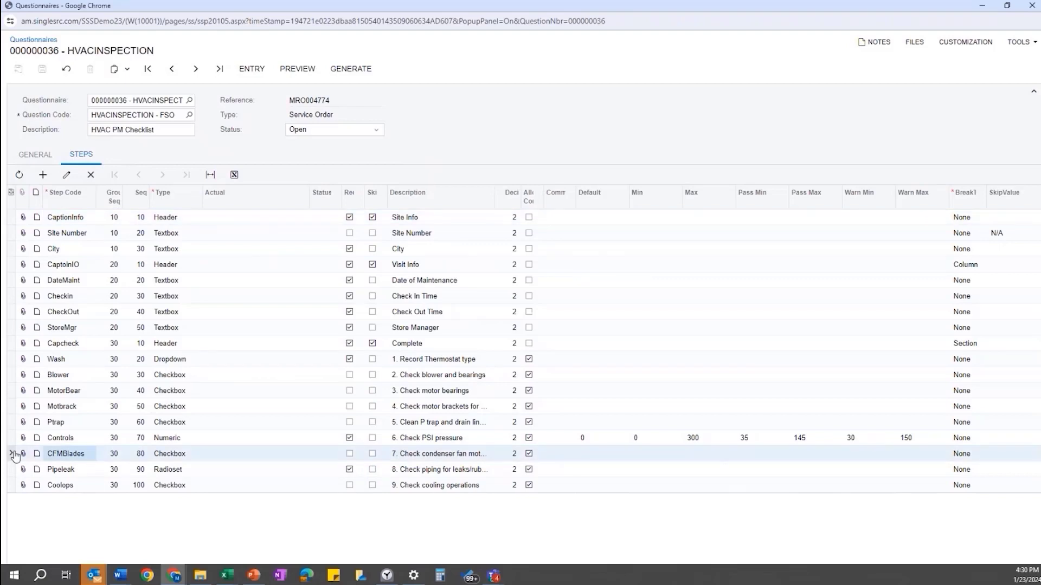
{"action": "left_click", "coordinate": [90, 175]}
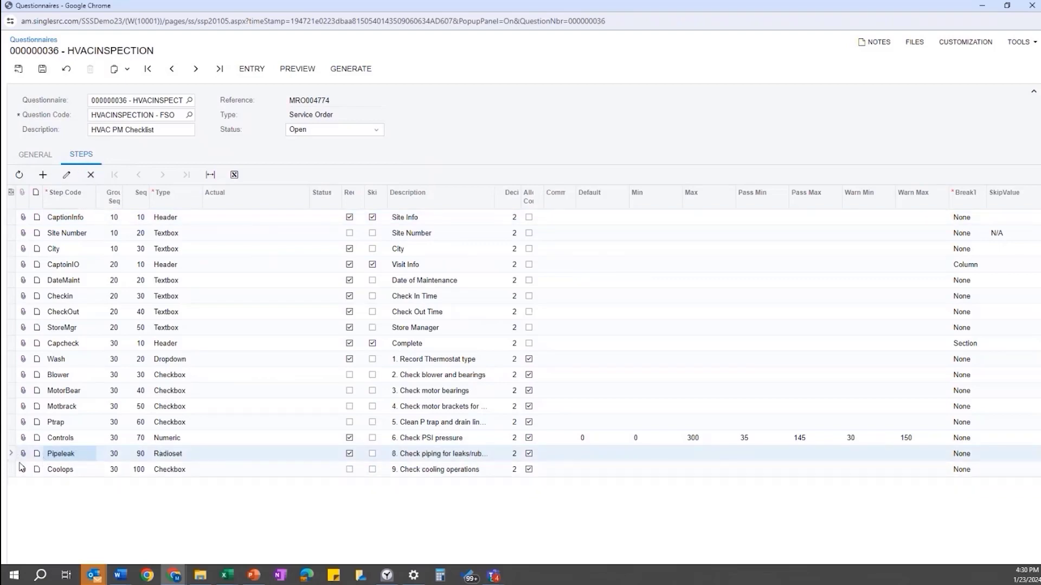
{"action": "left_click", "coordinate": [91, 175]}
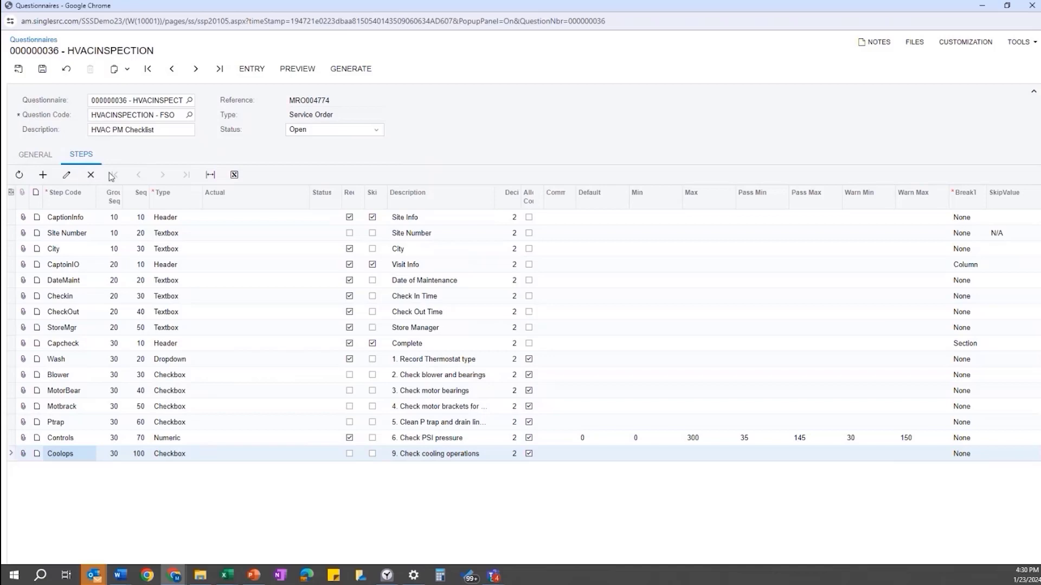
{"action": "left_click", "coordinate": [91, 175]}
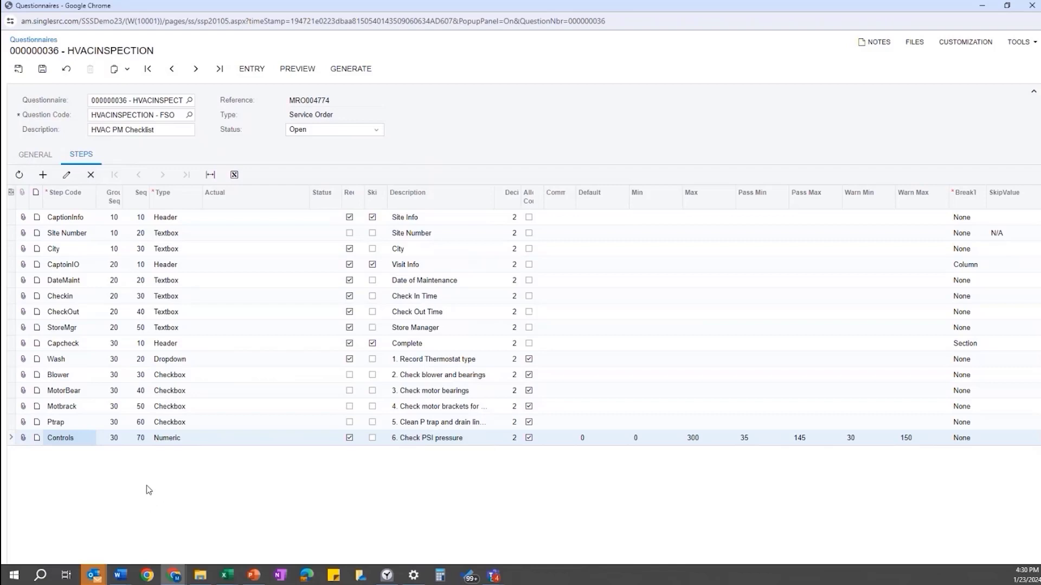
- Add Multi-Line Edit step 'Special' described '7. Special Inspection', save, and generate the report
{"action": "left_click", "coordinate": [43, 175]}
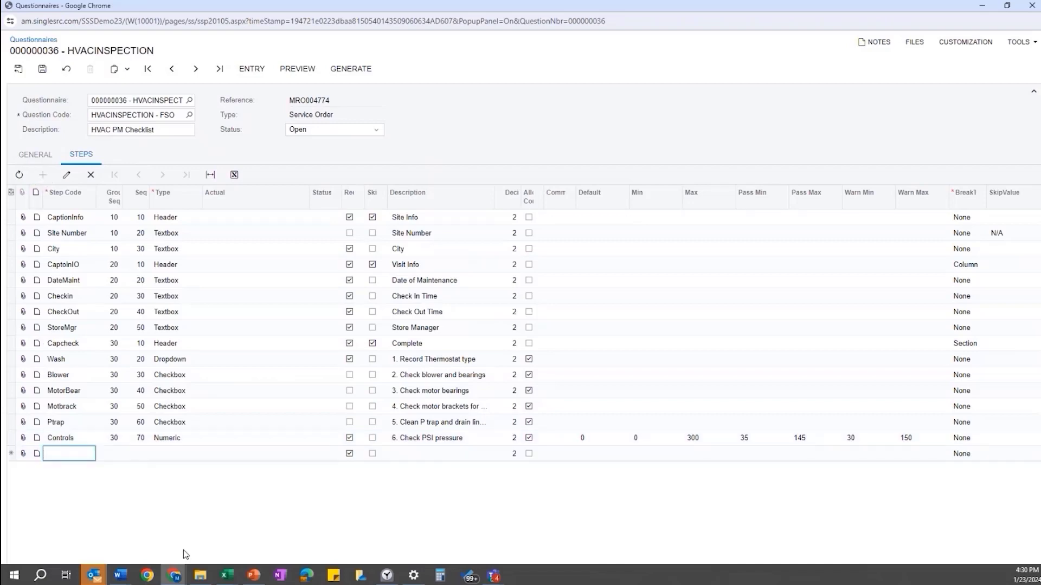
{"action": "type", "text": "Special"}
{"action": "key", "text": "Tab"}
{"action": "key", "text": "Tab"}
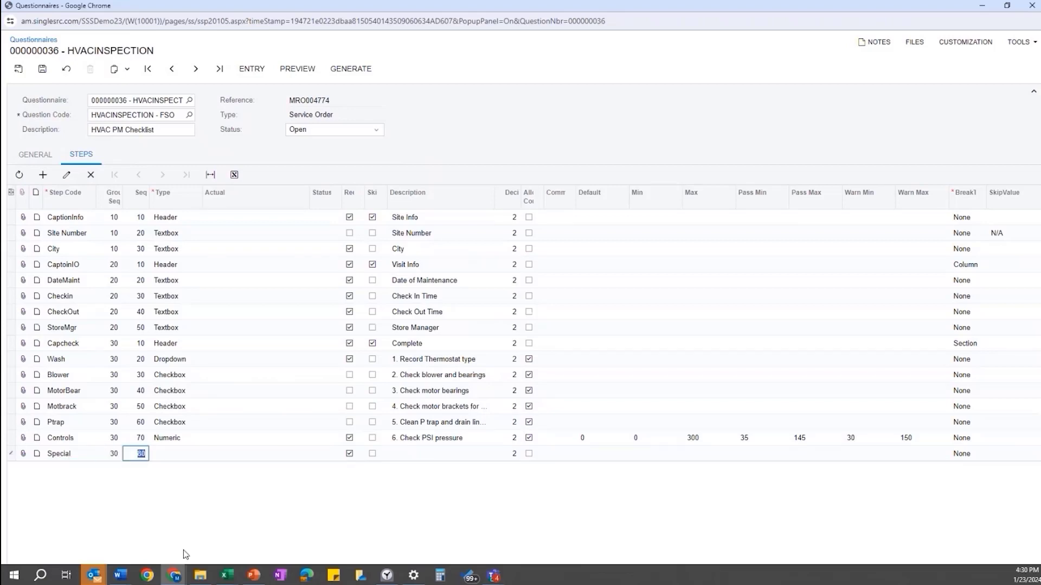
{"action": "key", "text": "Tab"}
{"action": "left_click", "coordinate": [206, 453]}
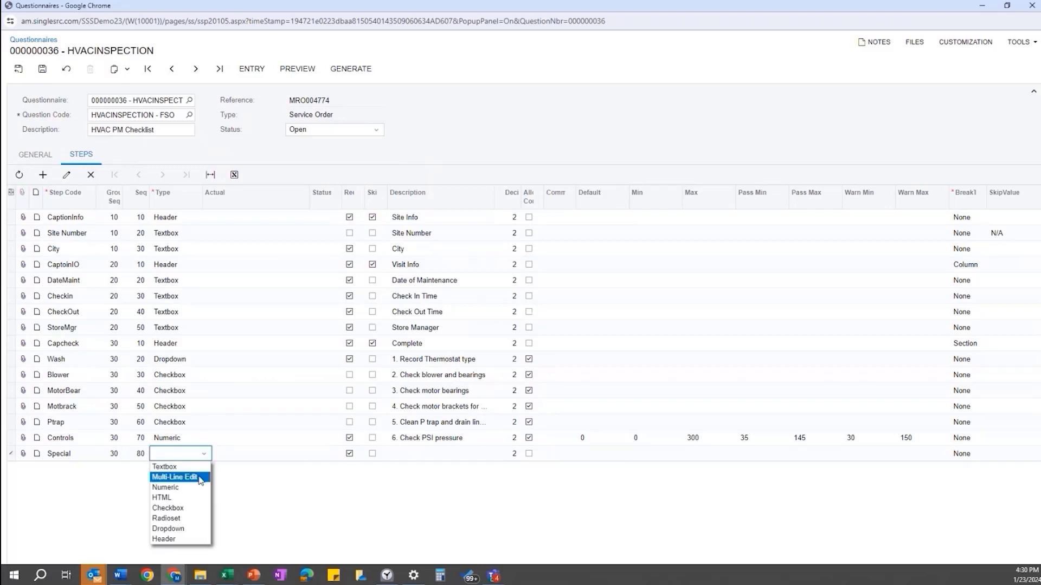
{"action": "left_click", "coordinate": [200, 479]}
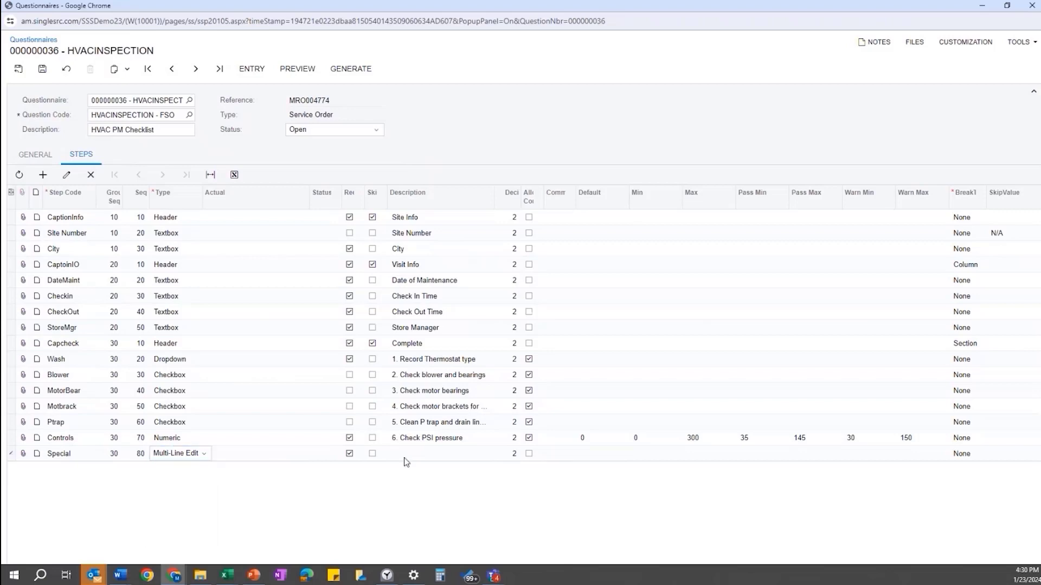
{"action": "left_click", "coordinate": [460, 460]}
{"action": "type", "text": "7."}
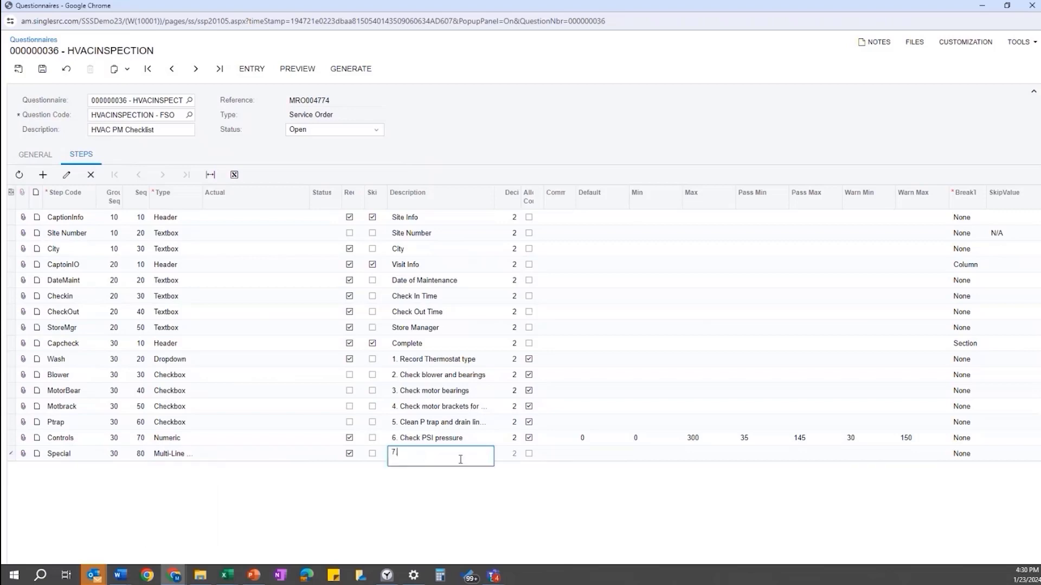
{"action": "type", "text": " Special Inspection"}
{"action": "key", "text": "Tab"}
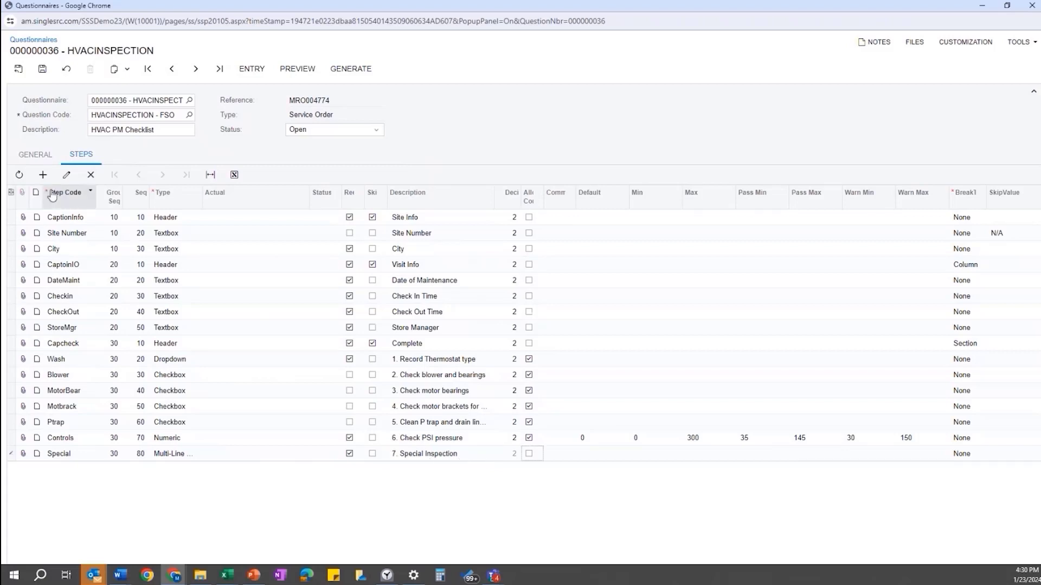
{"action": "left_click", "coordinate": [46, 71]}
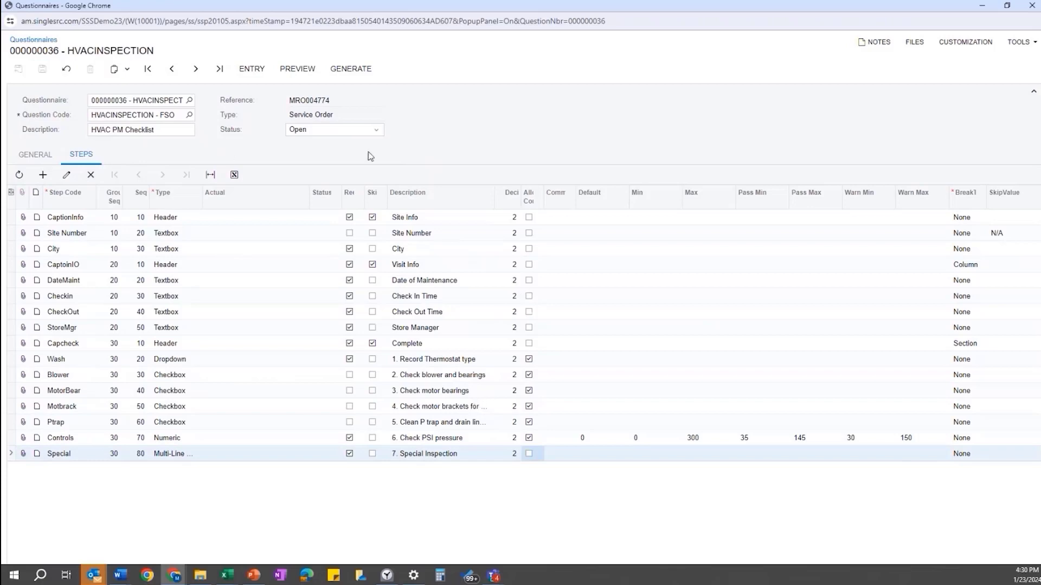
{"action": "left_click", "coordinate": [305, 76]}
- Review the blank Inspect-004774 report for MRO-004774 in Acrobat, then close it
{"action": "left_click", "coordinate": [290, 68]}
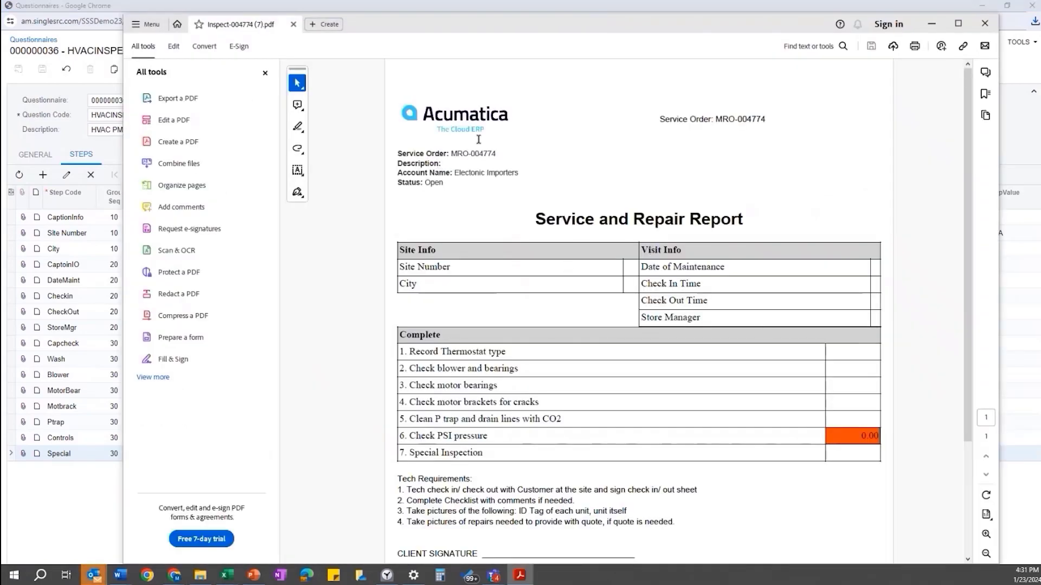
{"action": "left_click_drag", "start_coordinate": [451, 155], "coordinate": [496, 155]}
{"action": "left_click", "coordinate": [459, 162]}
{"action": "scroll", "coordinate": [413, 471], "scroll_direction": "down", "scroll_amount": 1}
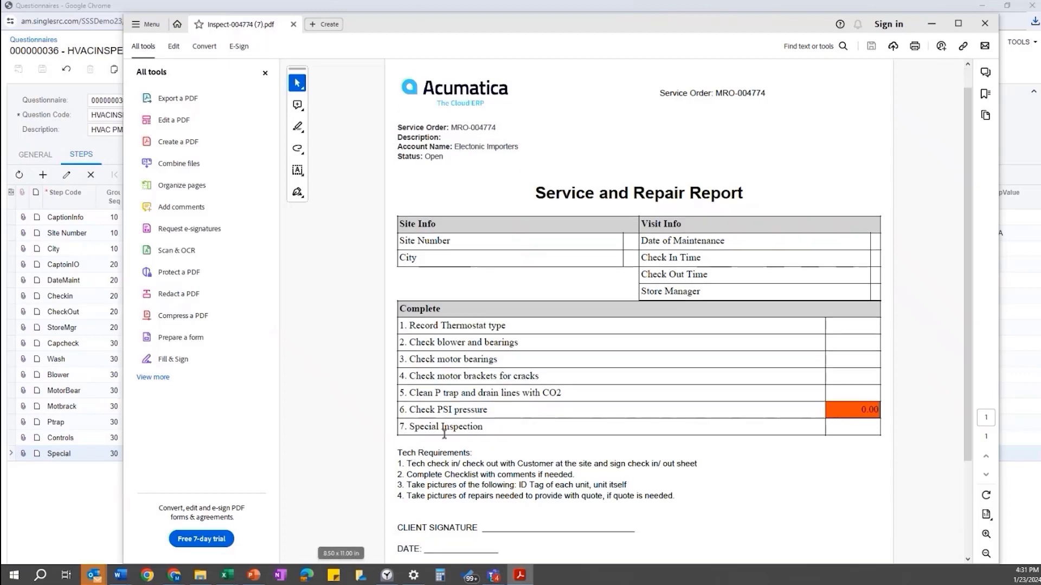
{"action": "scroll", "coordinate": [437, 444], "scroll_direction": "down", "scroll_amount": 3}
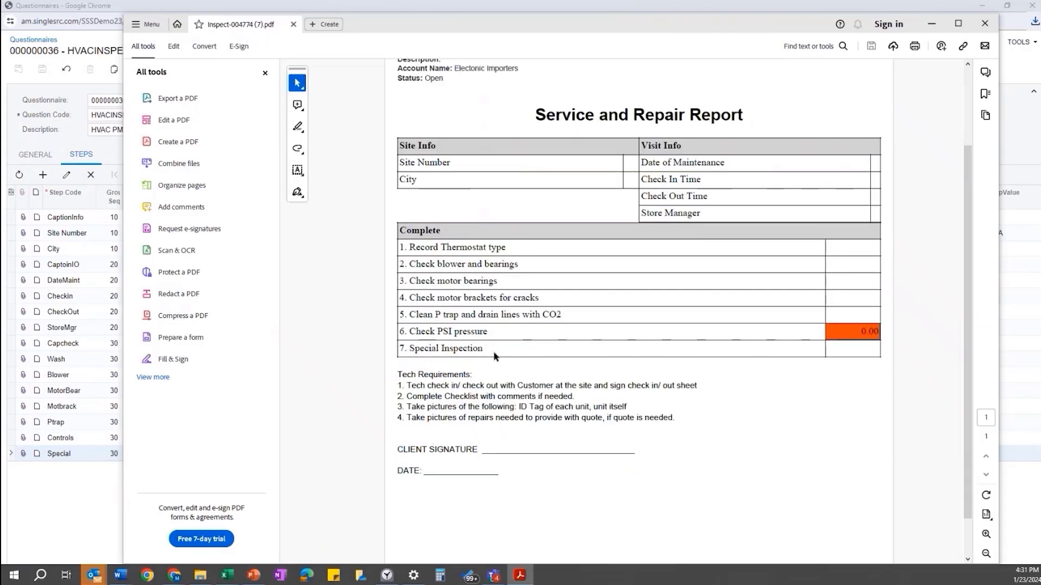
{"action": "left_click", "coordinate": [983, 24]}
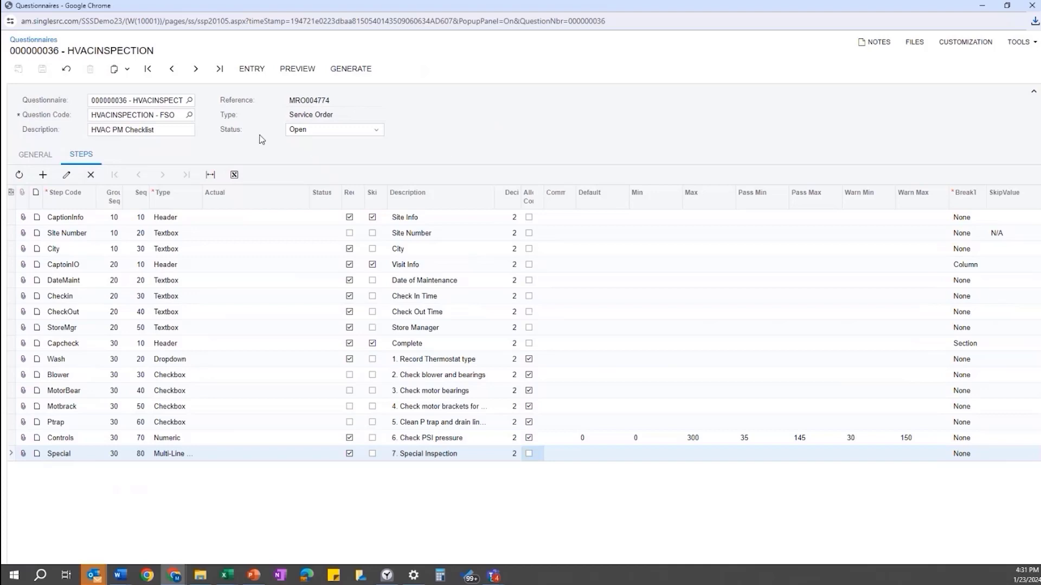
- Launch the Entry wizard for questionnaire 000000036 to answer its 13 steps
{"action": "left_click", "coordinate": [250, 70]}
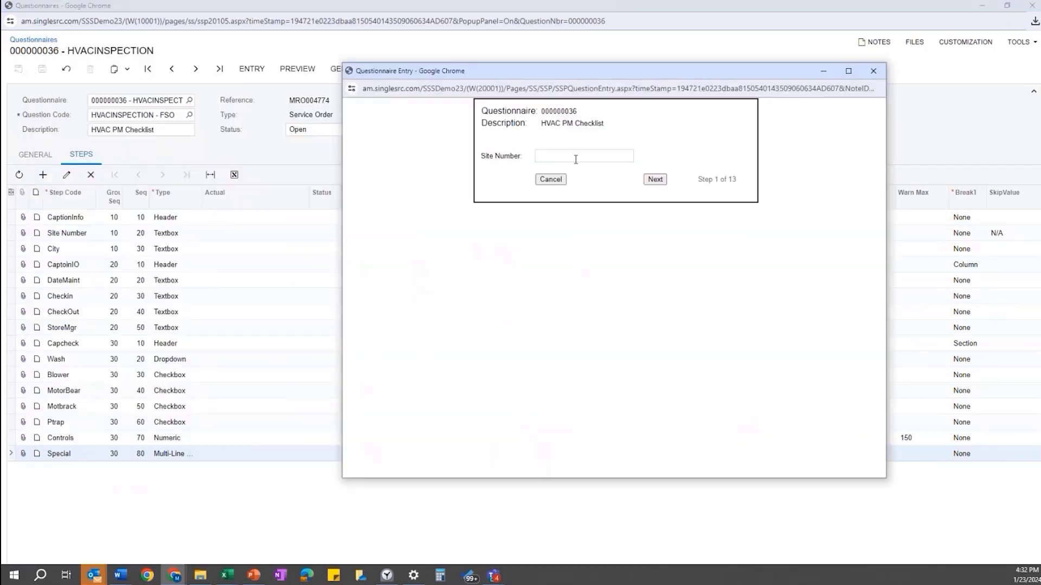
- Answer site number 24, city Austin and maintenance date 01/15/24
{"action": "left_click", "coordinate": [576, 156]}
{"action": "type", "text": "24"}
{"action": "left_click", "coordinate": [654, 180]}
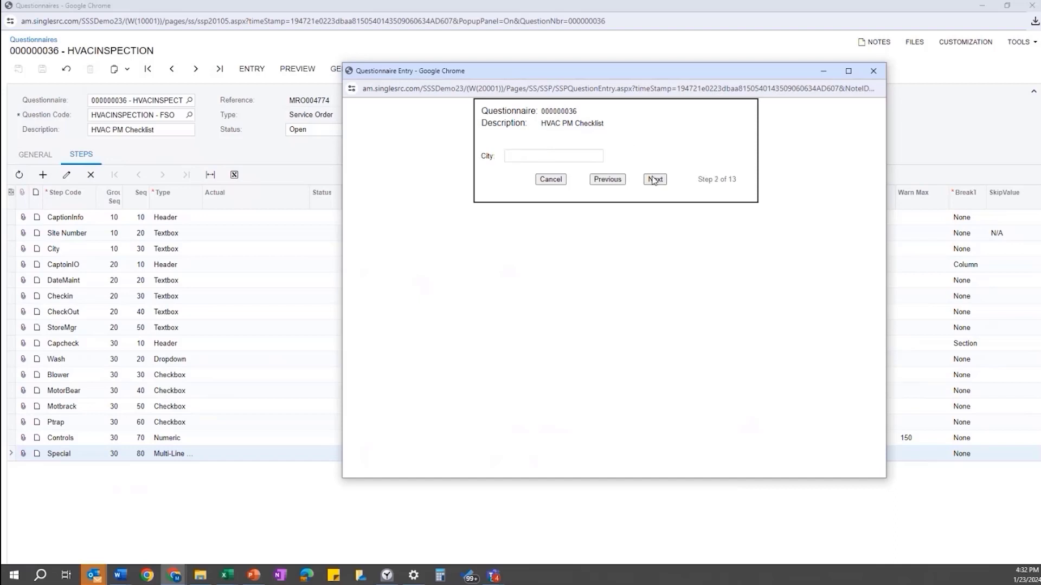
{"action": "left_click", "coordinate": [571, 157]}
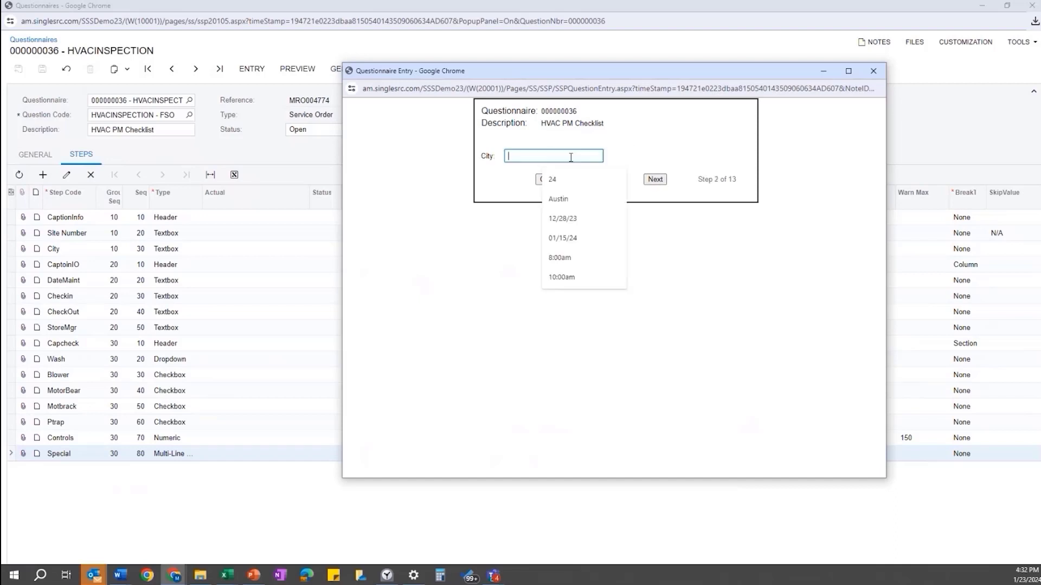
{"action": "left_click", "coordinate": [559, 199]}
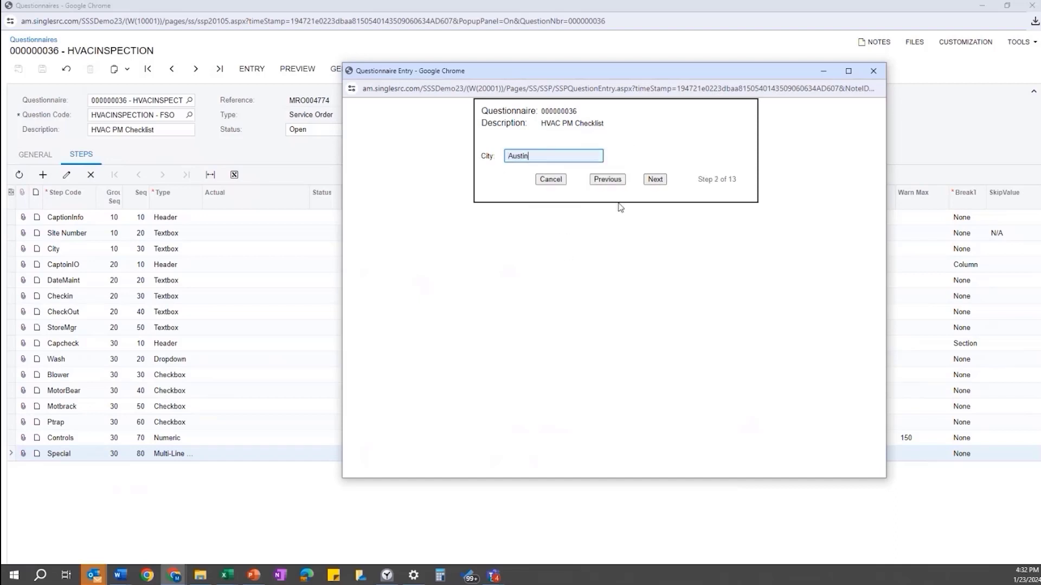
{"action": "left_click", "coordinate": [655, 180]}
{"action": "left_click", "coordinate": [579, 156]}
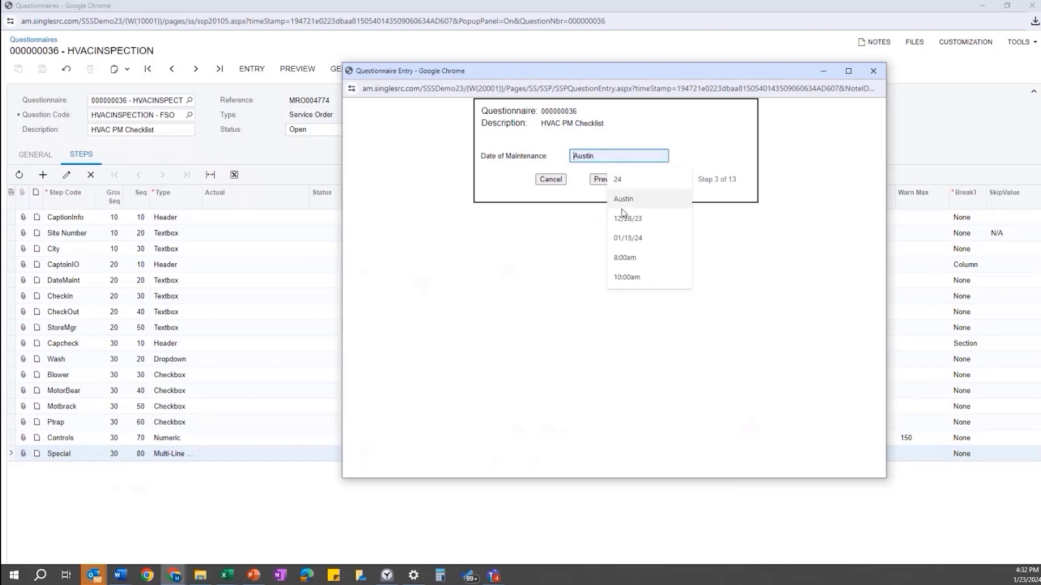
{"action": "left_click", "coordinate": [627, 238]}
- Answer check-in 8:00am, check-out 10:00am and the suggested store manager's name
{"action": "left_click", "coordinate": [655, 179]}
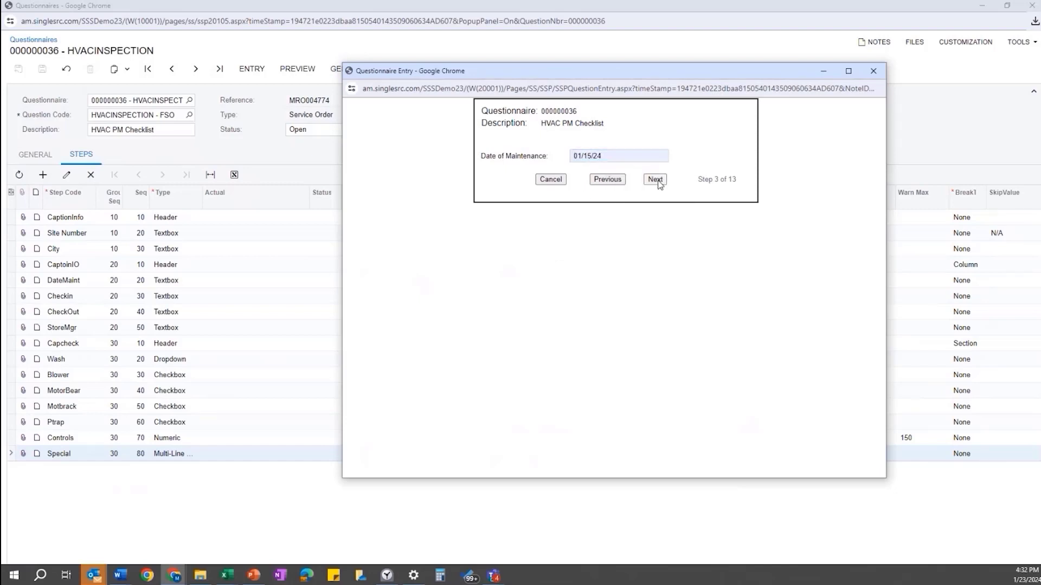
{"action": "left_click", "coordinate": [558, 156]}
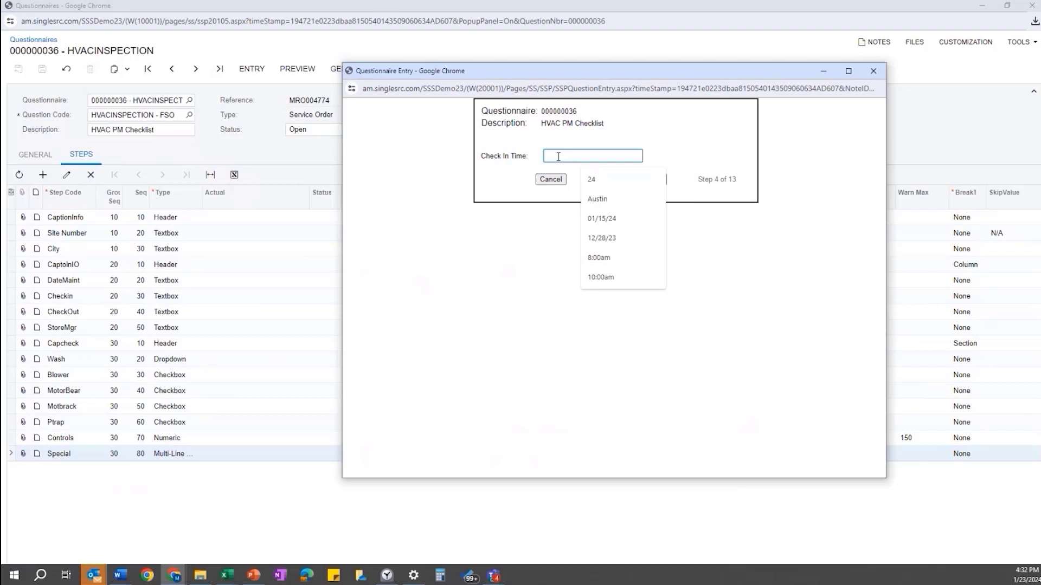
{"action": "left_click", "coordinate": [599, 258]}
{"action": "left_click", "coordinate": [655, 180]}
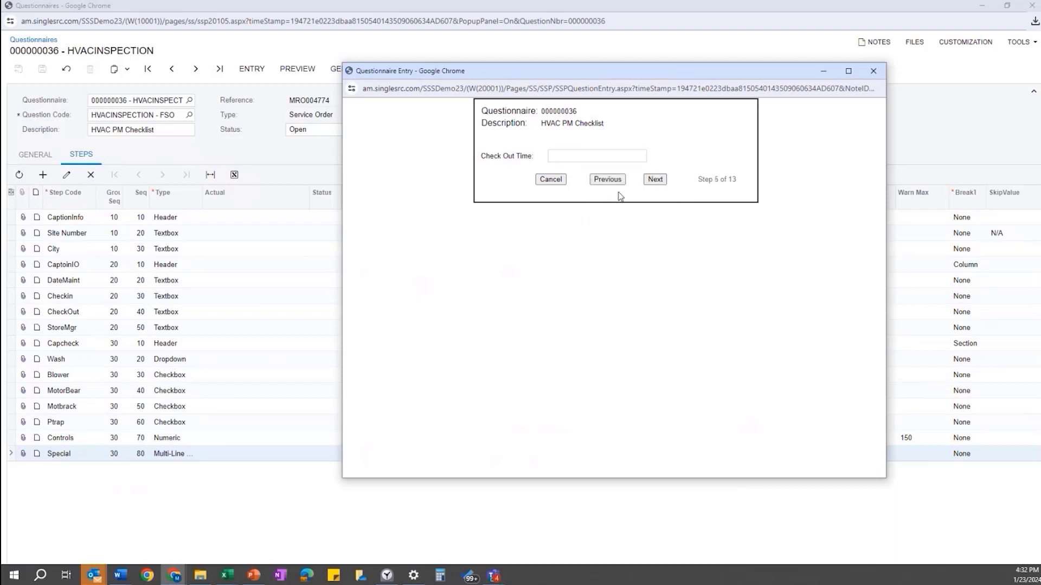
{"action": "left_click", "coordinate": [559, 156]}
{"action": "left_click", "coordinate": [604, 277]}
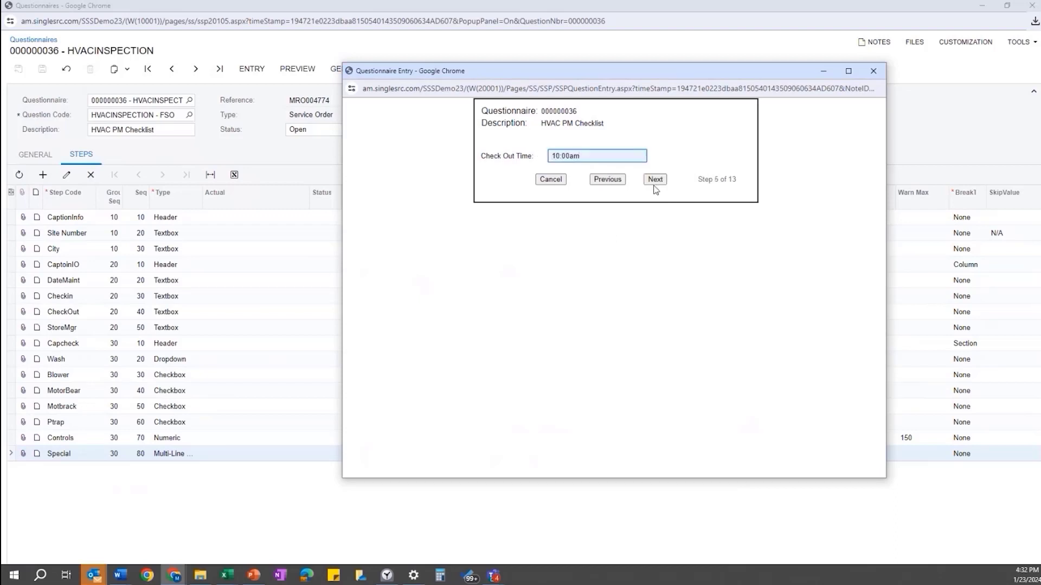
{"action": "left_click", "coordinate": [655, 179]}
{"action": "left_click", "coordinate": [588, 155]}
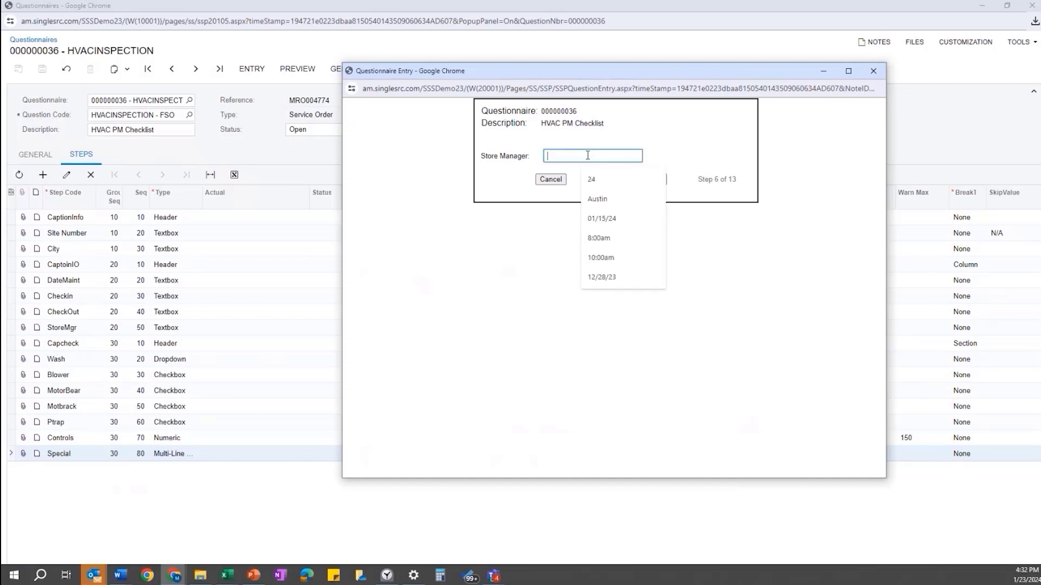
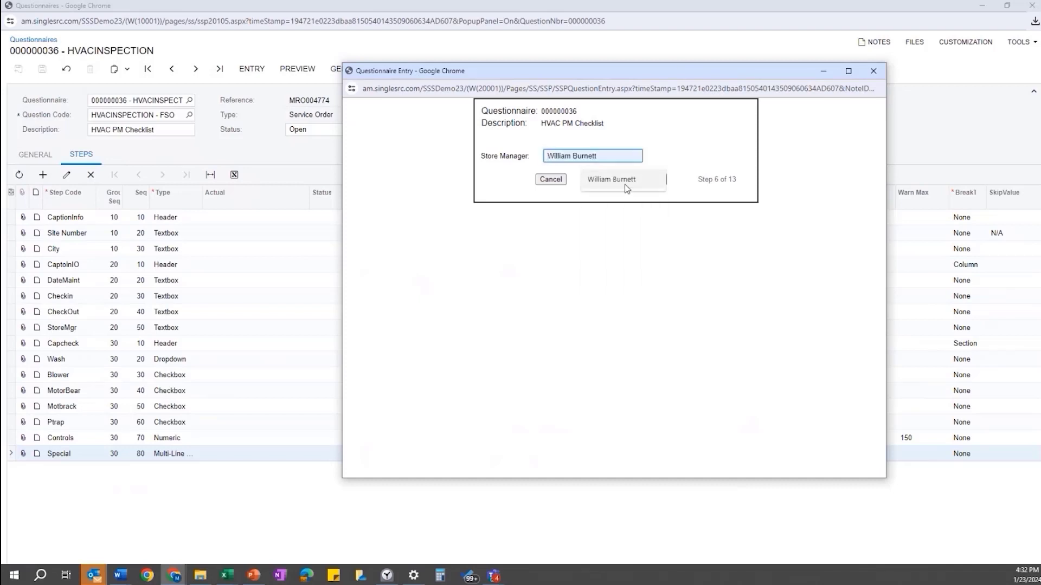
{"action": "left_click", "coordinate": [615, 179]}
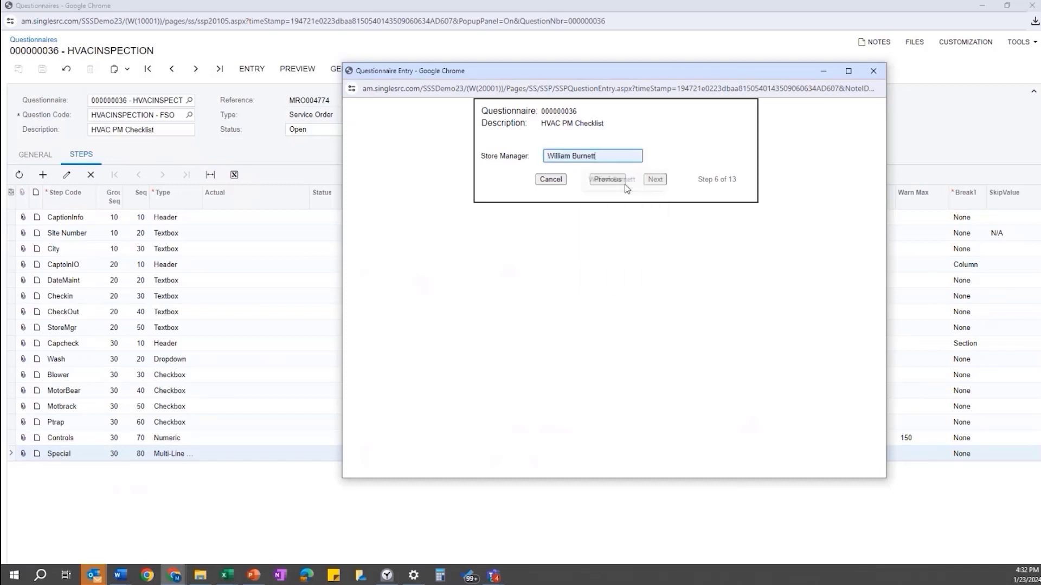
{"action": "left_click", "coordinate": [655, 183]}
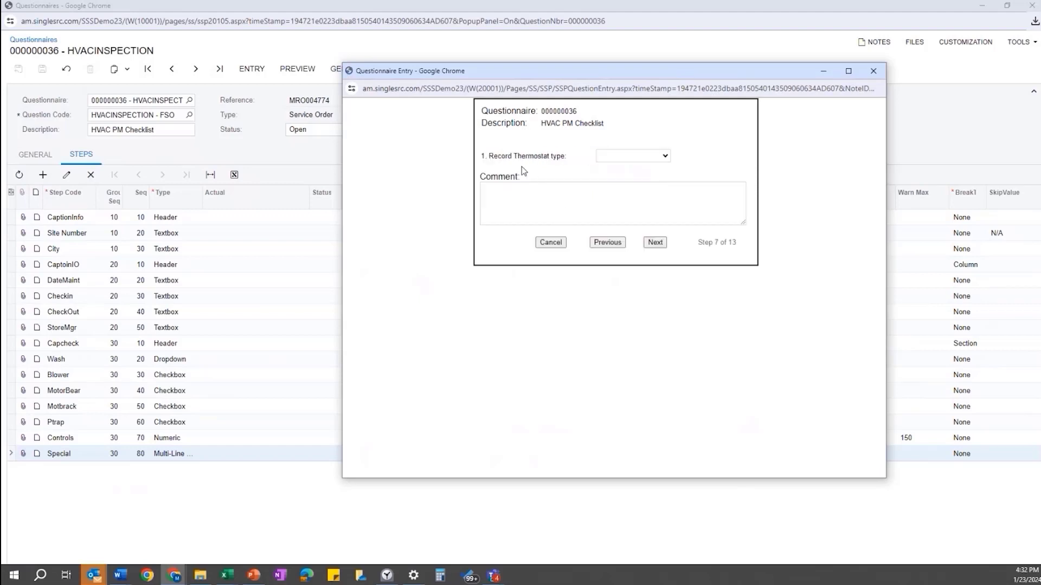
- Set thermostat type to Programmable with the comment 'Enter specific details or addl comments'
{"action": "left_click", "coordinate": [665, 157]}
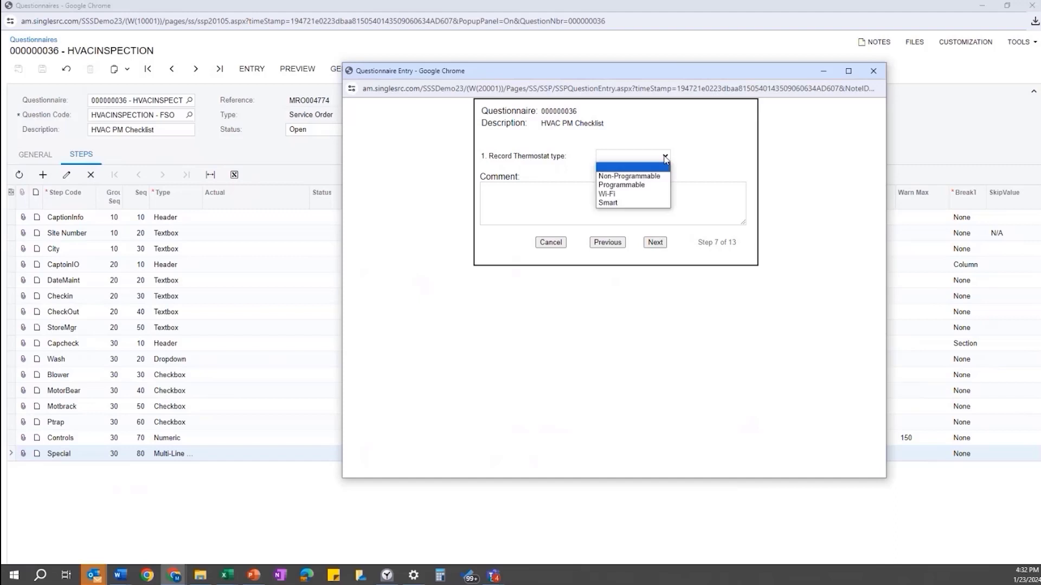
{"action": "left_click", "coordinate": [623, 185]}
{"action": "left_click", "coordinate": [555, 200]}
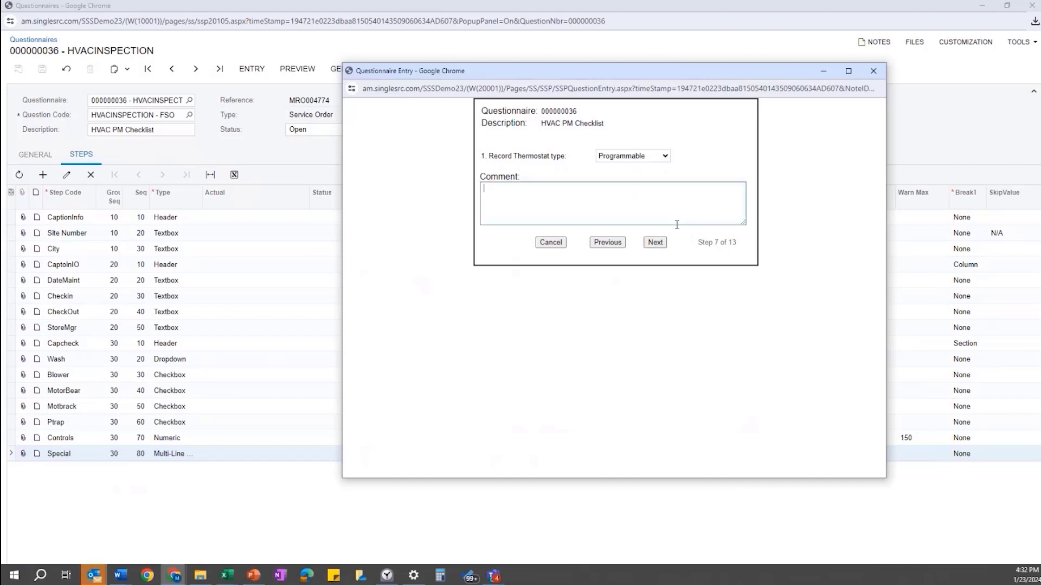
{"action": "type", "text": "Enter specific details or addl comments"}
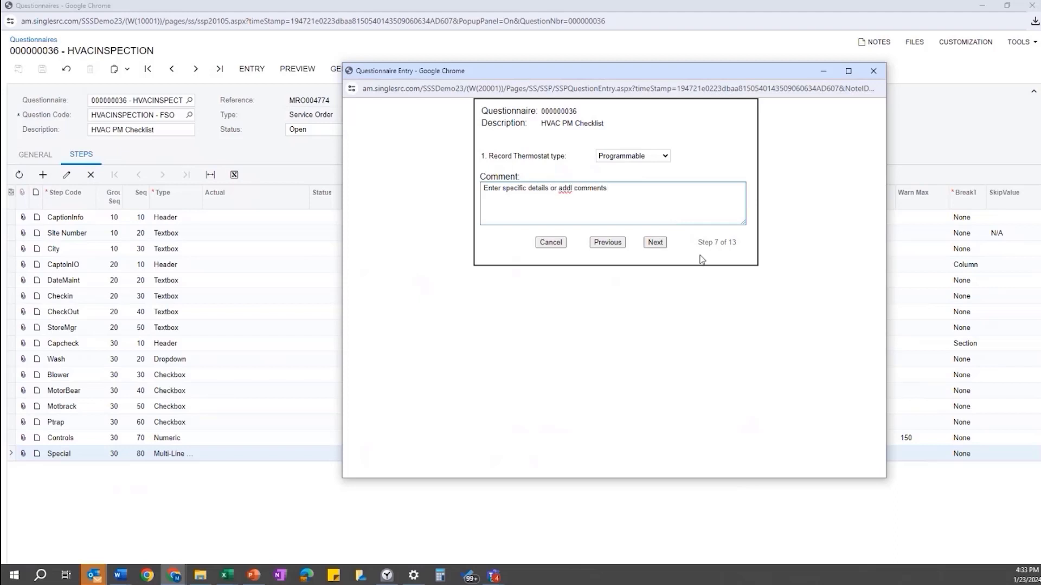
{"action": "left_click", "coordinate": [656, 242]}
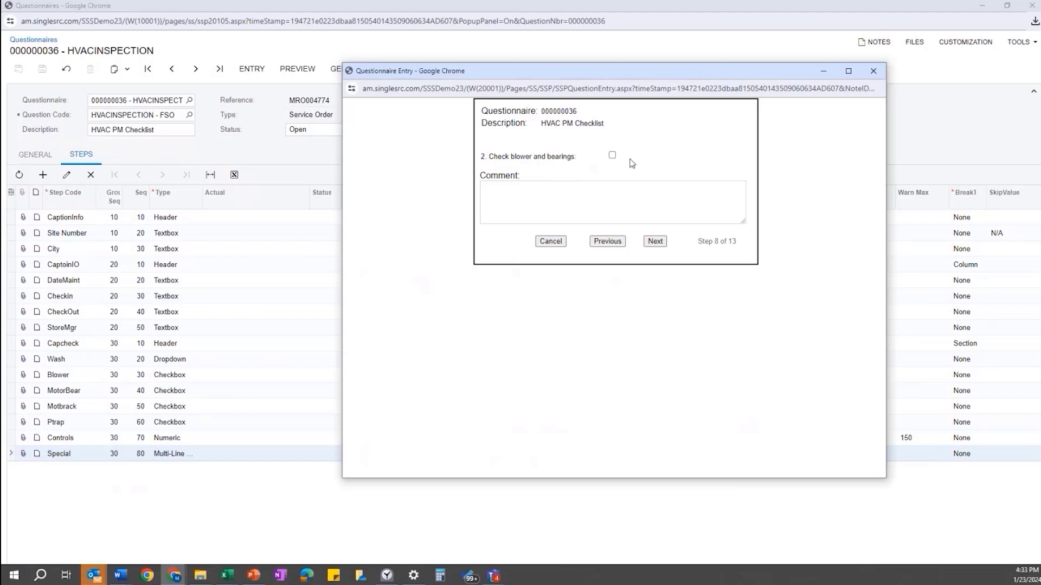
- Check off blower and bearings, motor bearings, motor brackets, and P trap cleaning
{"action": "left_click", "coordinate": [612, 156]}
{"action": "left_click", "coordinate": [656, 242]}
{"action": "left_click", "coordinate": [591, 156]}
{"action": "left_click", "coordinate": [655, 242]}
{"action": "left_click", "coordinate": [639, 156]}
{"action": "left_click", "coordinate": [656, 243]}
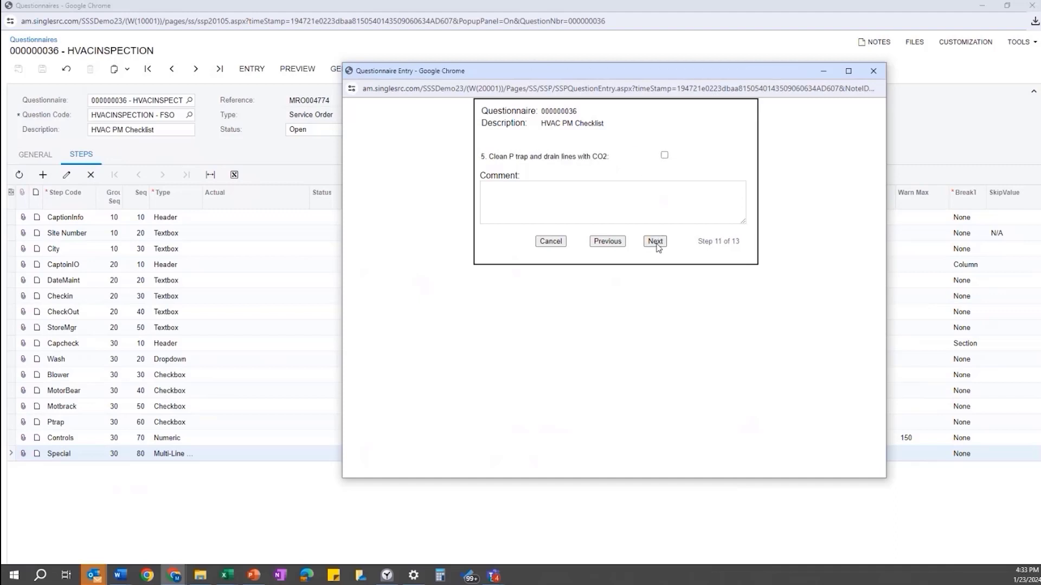
{"action": "left_click", "coordinate": [664, 155]}
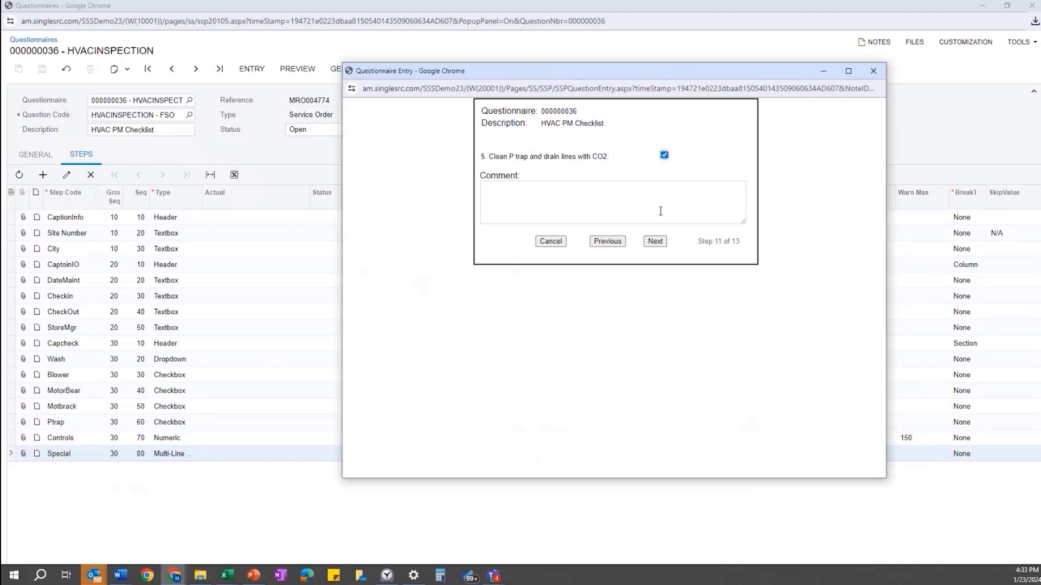
{"action": "left_click", "coordinate": [655, 241]}
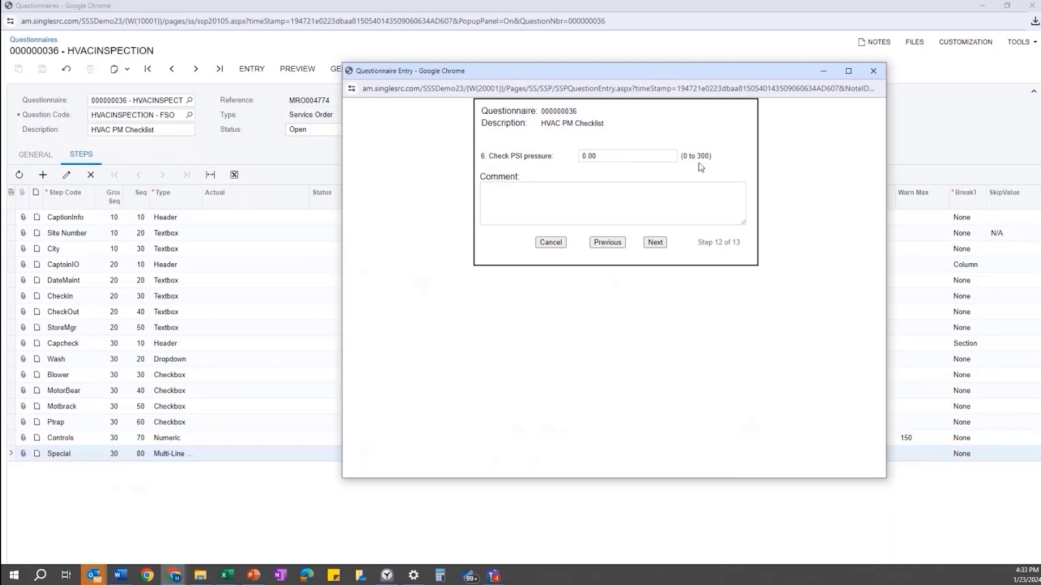
- Enter PSI pressure 400, then correct the out-of-range value to 200
{"action": "left_click", "coordinate": [612, 156]}
{"action": "type", "text": "400"}
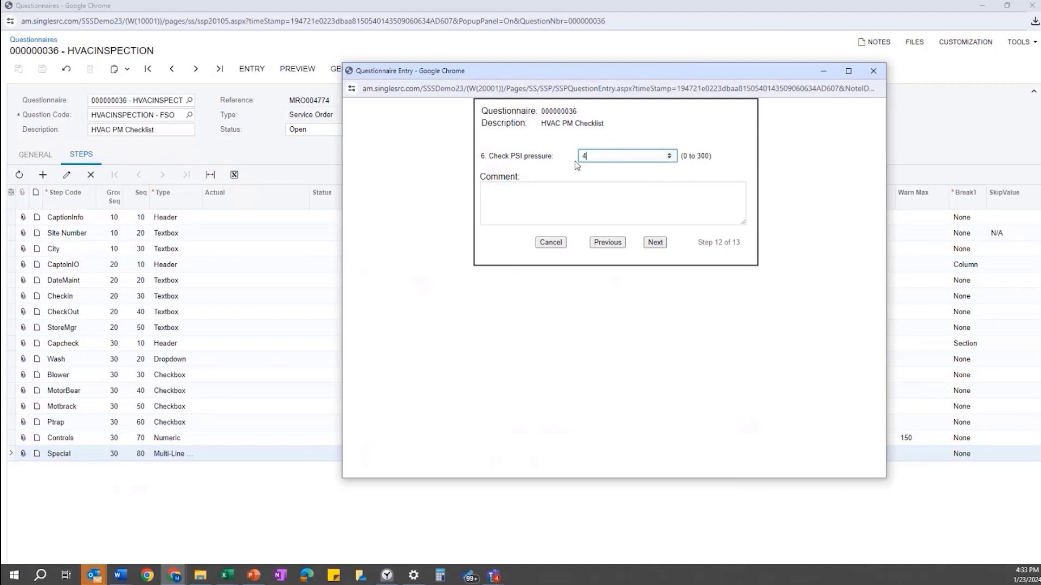
{"action": "key", "text": "Tab"}
{"action": "left_click", "coordinate": [655, 243]}
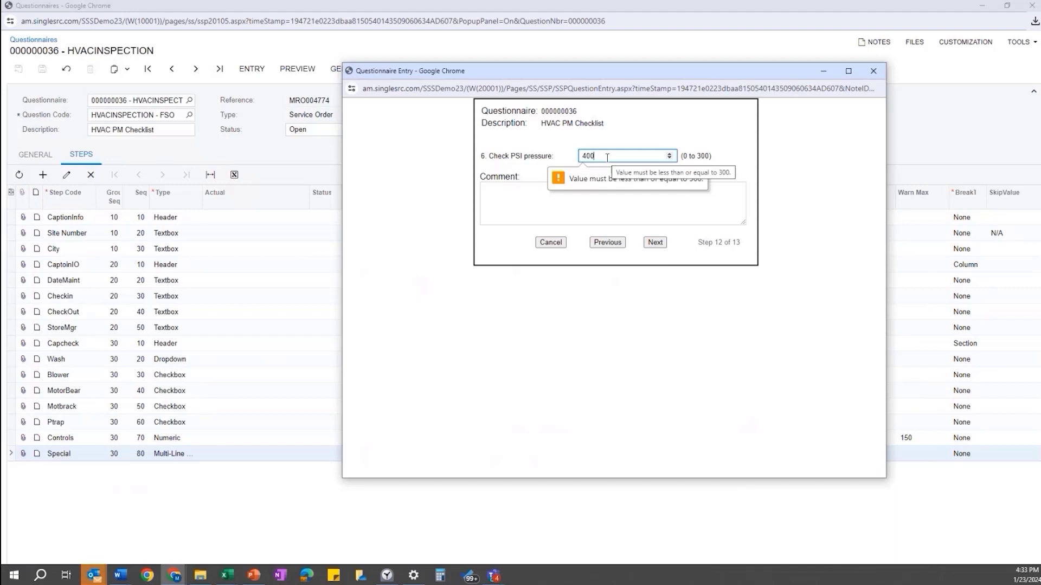
{"action": "left_click_drag", "start_coordinate": [607, 156], "coordinate": [580, 157]}
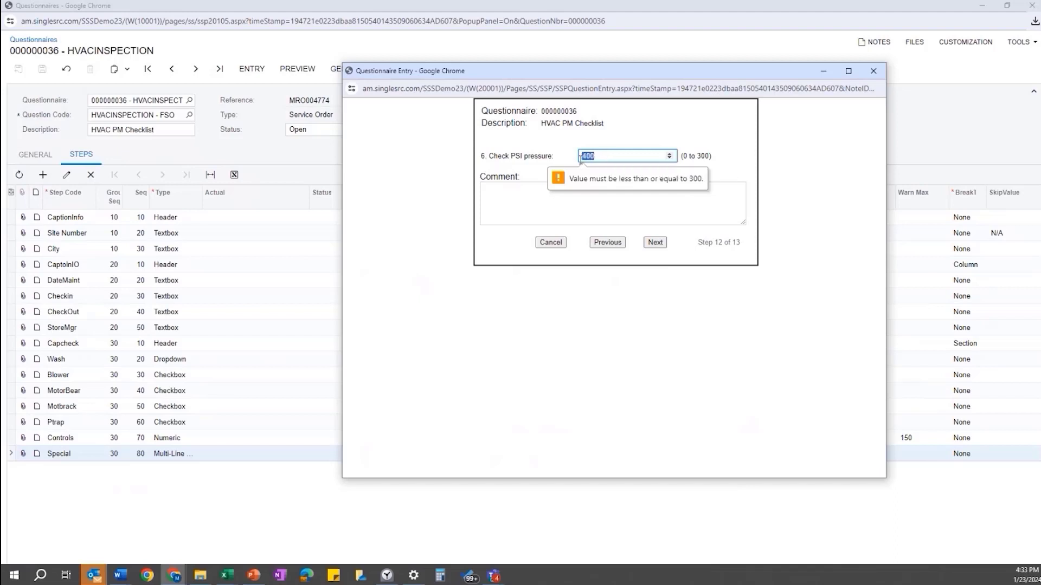
{"action": "type", "text": "200"}
{"action": "left_click", "coordinate": [627, 201]}
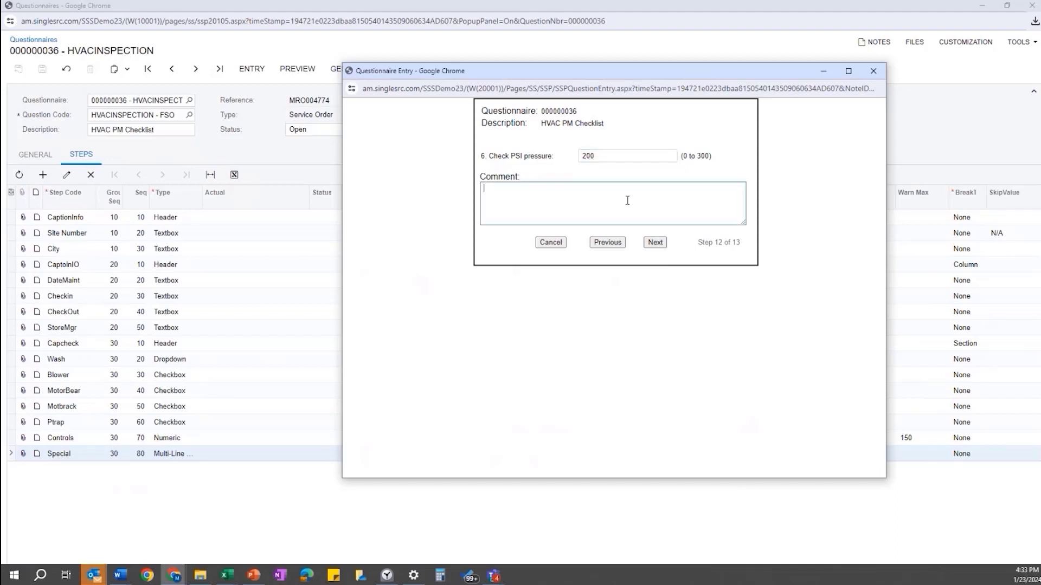
{"action": "left_click", "coordinate": [655, 243]}
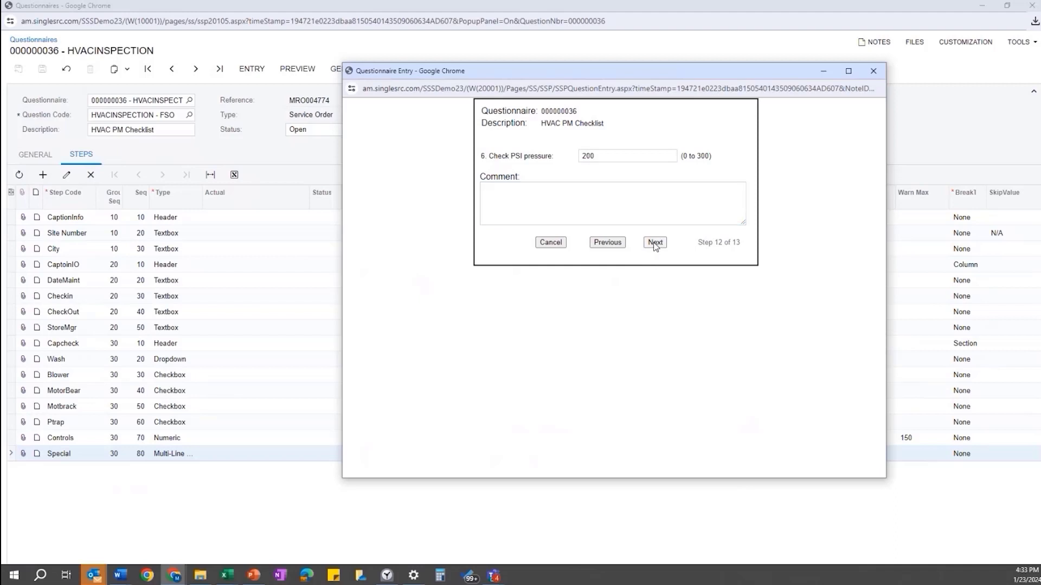
- Answer '7. Special Inspection' with 'Cleaned Air Filter' and finish the entry
{"action": "left_click", "coordinate": [654, 243]}
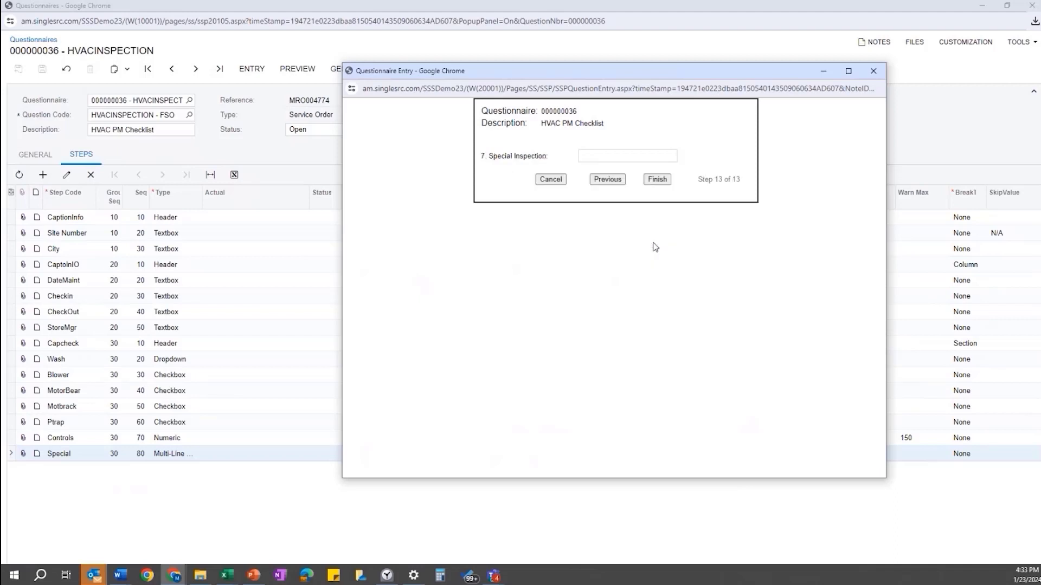
{"action": "left_click", "coordinate": [611, 157]}
{"action": "type", "text": "CCheck"}
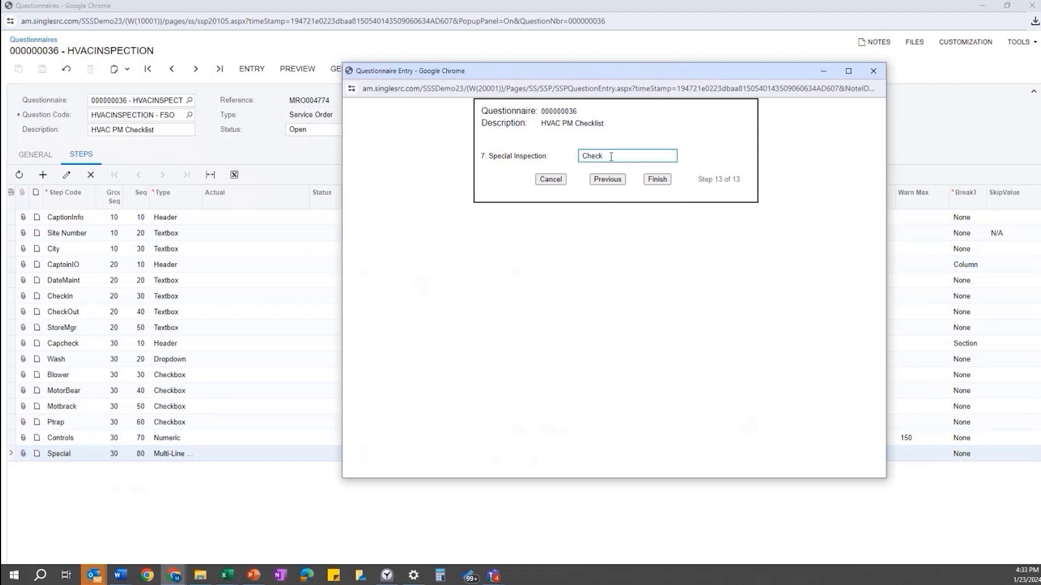
{"action": "type", "text": "ed for"}
{"action": "key", "text": "BackSpace"}
{"action": "key", "text": "BackSpace"}
{"action": "key", "text": "BackSpace"}
{"action": "key", "text": "BackSpace"}
{"action": "key", "text": "BackSpace"}
{"action": "key", "text": "BackSpace"}
{"action": "type", "text": "Cleaned Air Filter"}
{"action": "key", "text": "Tab"}
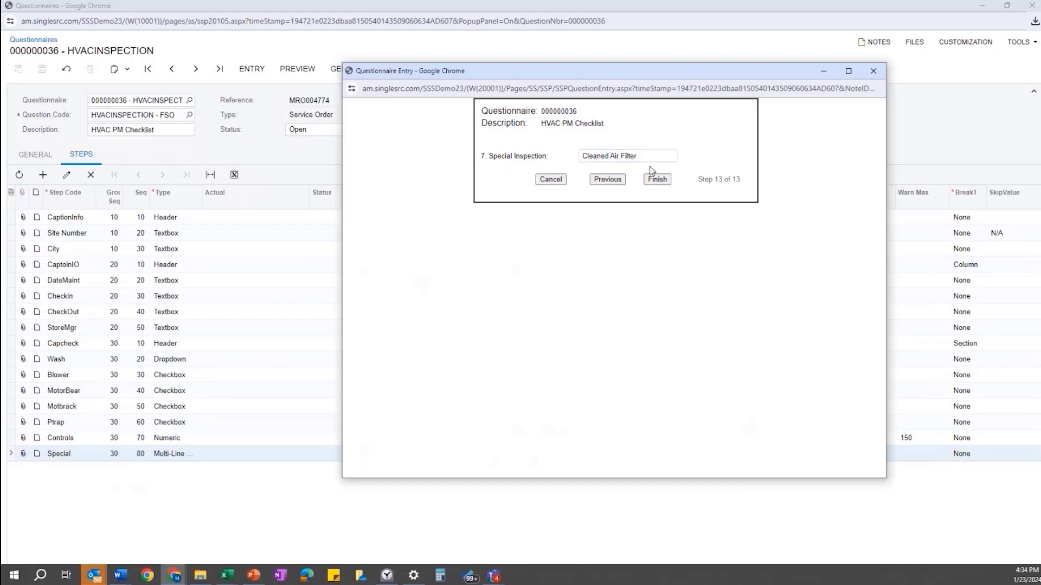
{"action": "left_click", "coordinate": [657, 181]}
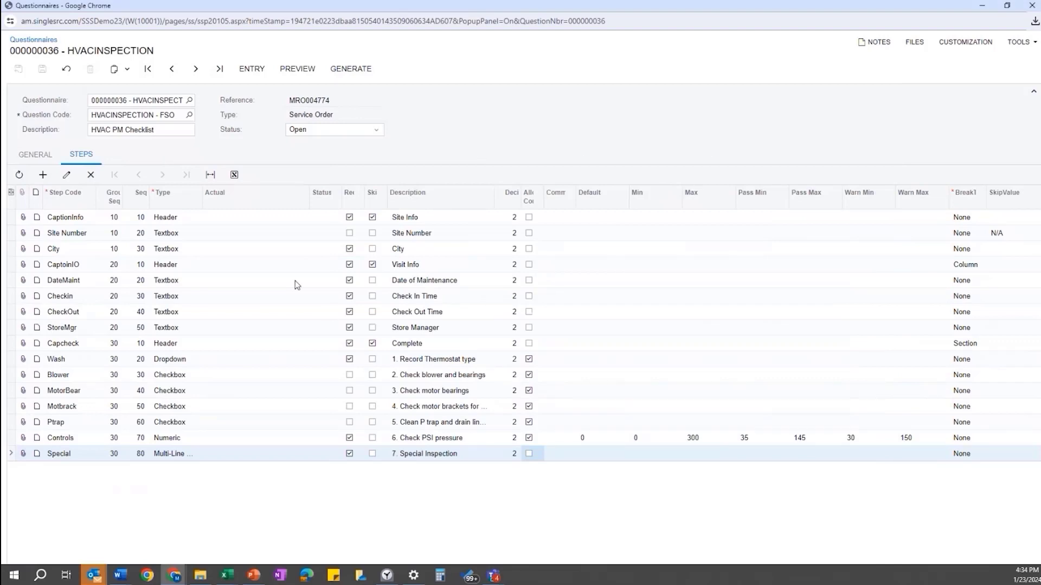
- Preview the filled Inspect-004774 report in Acrobat, inspecting the PSI pressure row, then minimize it
{"action": "left_click", "coordinate": [291, 74]}
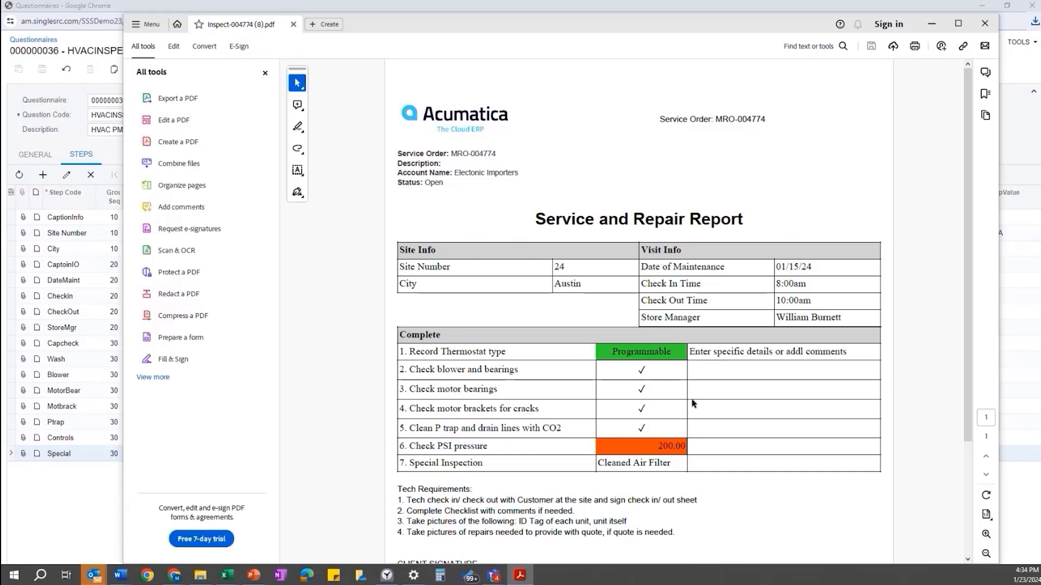
{"action": "scroll", "coordinate": [596, 434], "scroll_direction": "down", "scroll_amount": 1}
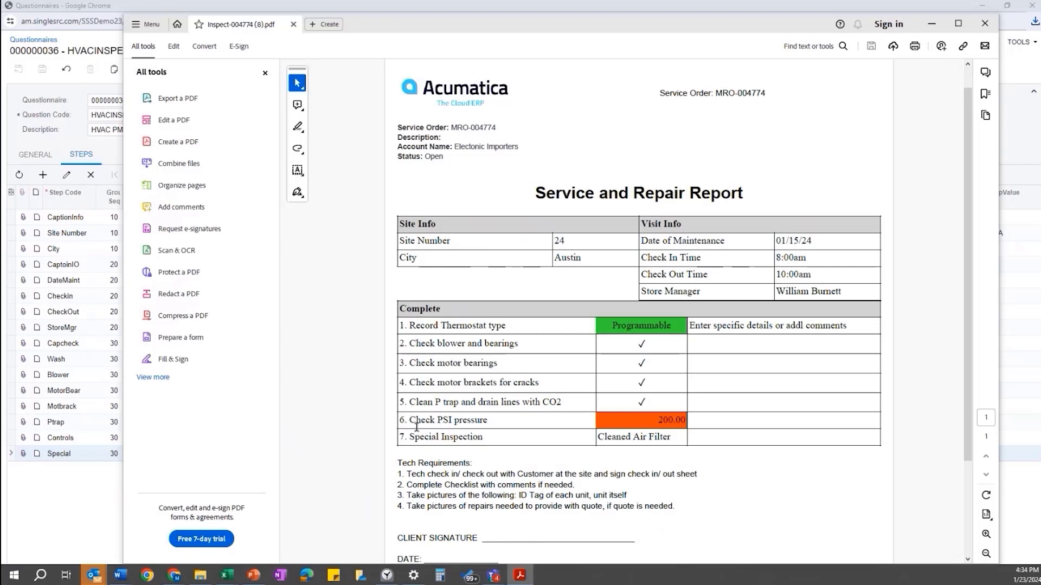
{"action": "left_click_drag", "start_coordinate": [410, 420], "coordinate": [489, 430]}
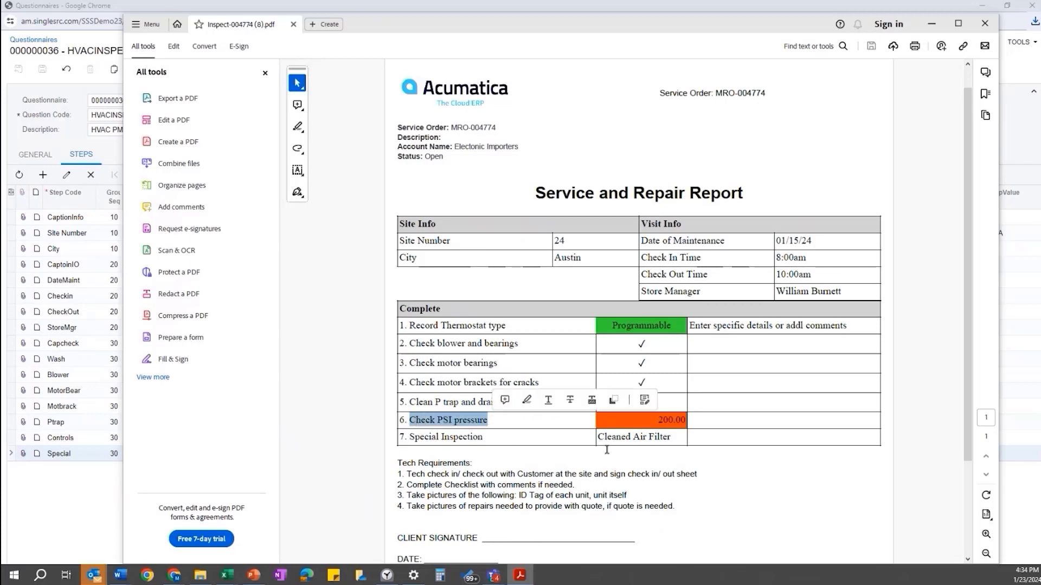
{"action": "left_click", "coordinate": [654, 459]}
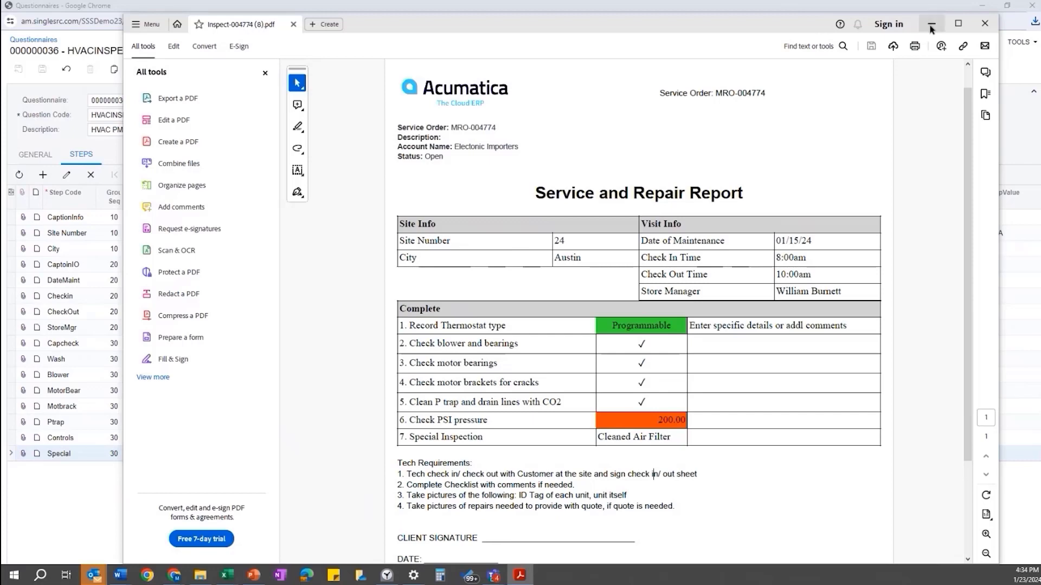
{"action": "left_click", "coordinate": [930, 26]}
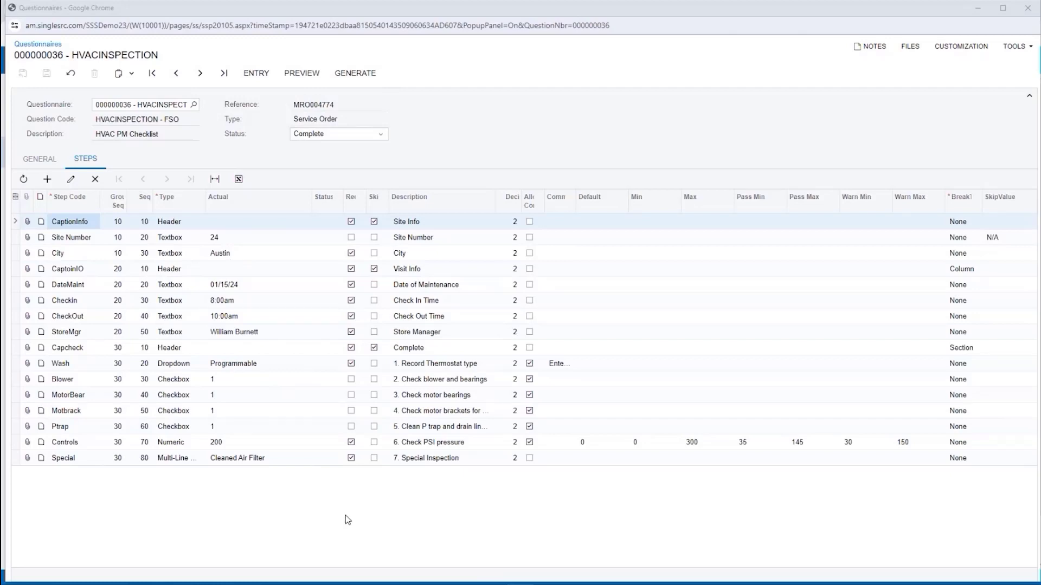
- Generate the Inspect-004774 Service and Repair Report PDF from the Complete questionnaire
{"action": "left_click", "coordinate": [354, 74]}
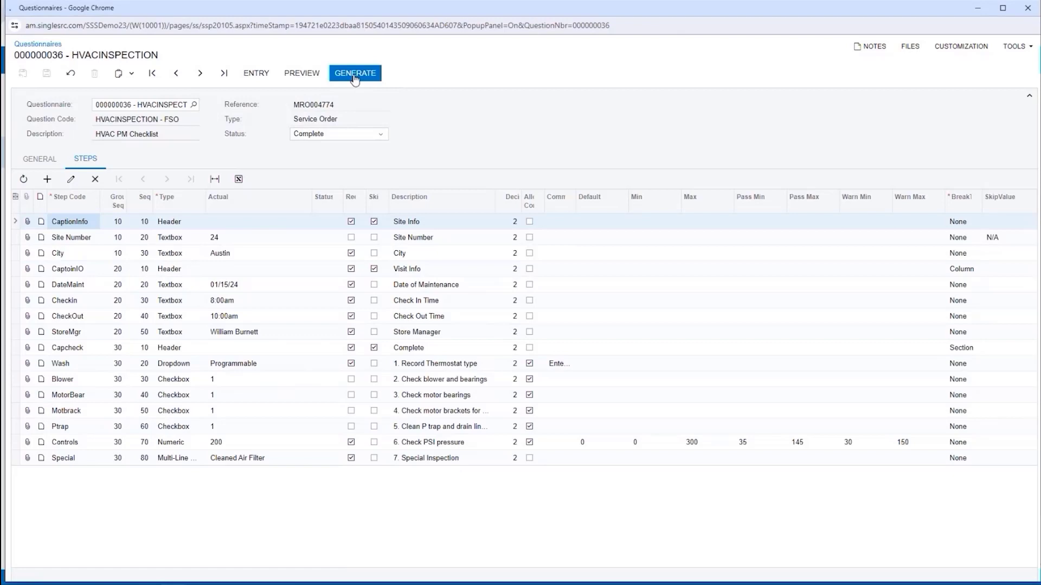
{"action": "left_click", "coordinate": [354, 75]}
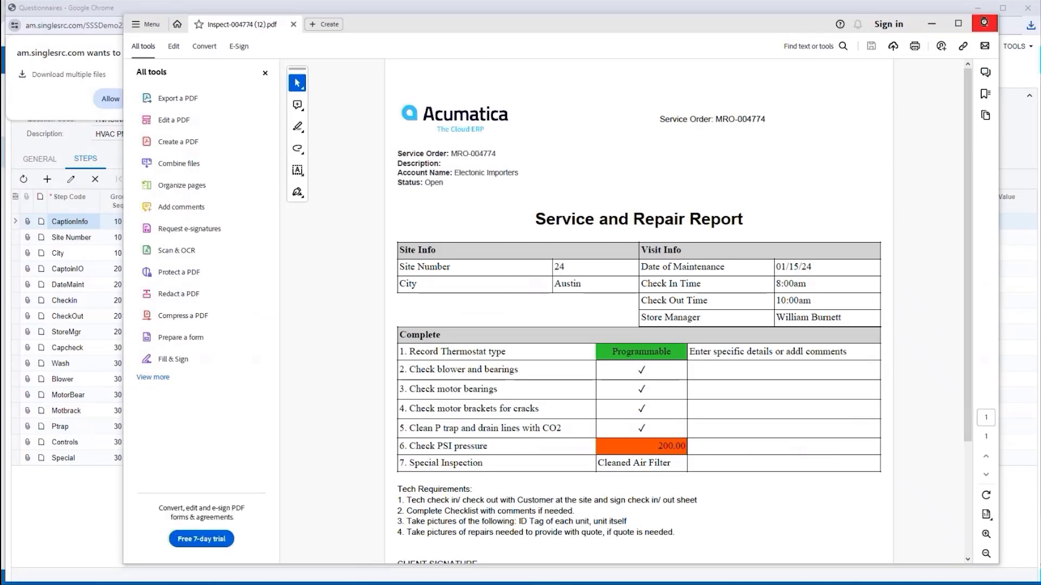
- Close both report PDFs, allowing multiple downloads, and close the Questionnaires window
{"action": "left_click", "coordinate": [983, 24]}
{"action": "left_click", "coordinate": [110, 103]}
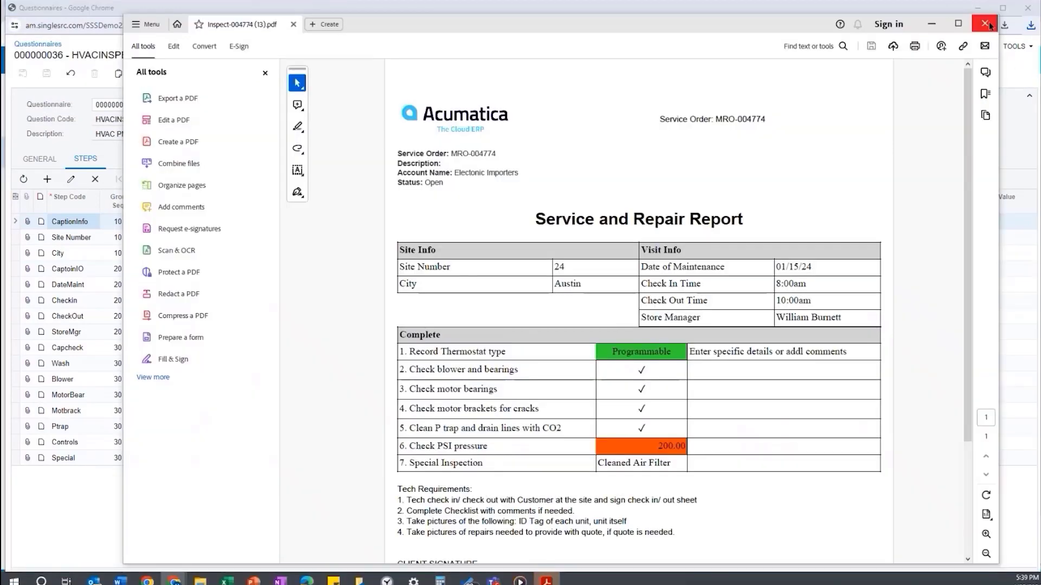
{"action": "left_click", "coordinate": [988, 22]}
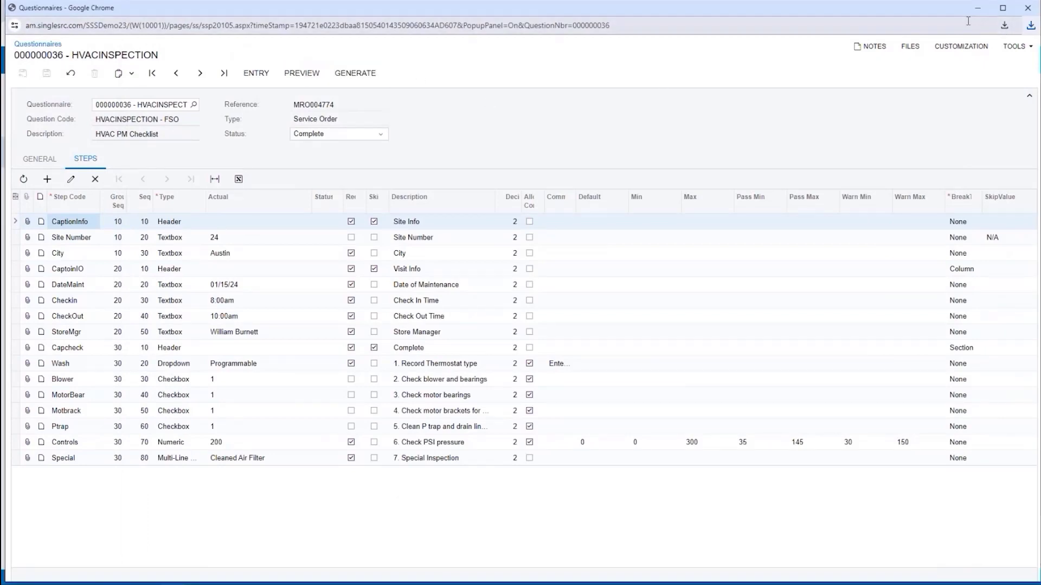
{"action": "left_click", "coordinate": [1027, 11]}
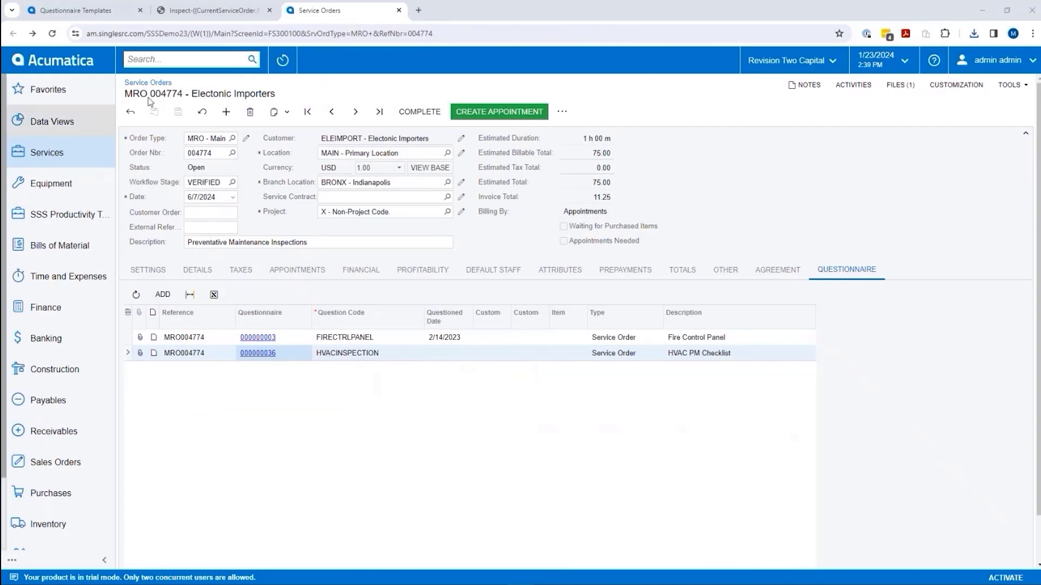
- Reload the service order and open the attached Inspect-004774.pdf from its files list
{"action": "left_click", "coordinate": [52, 34]}
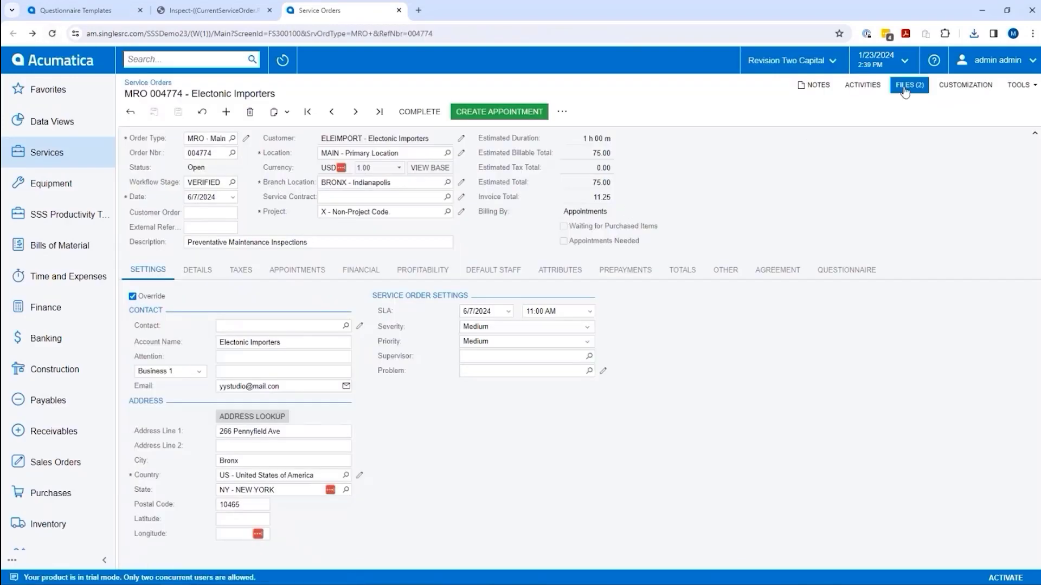
{"action": "left_click", "coordinate": [914, 87]}
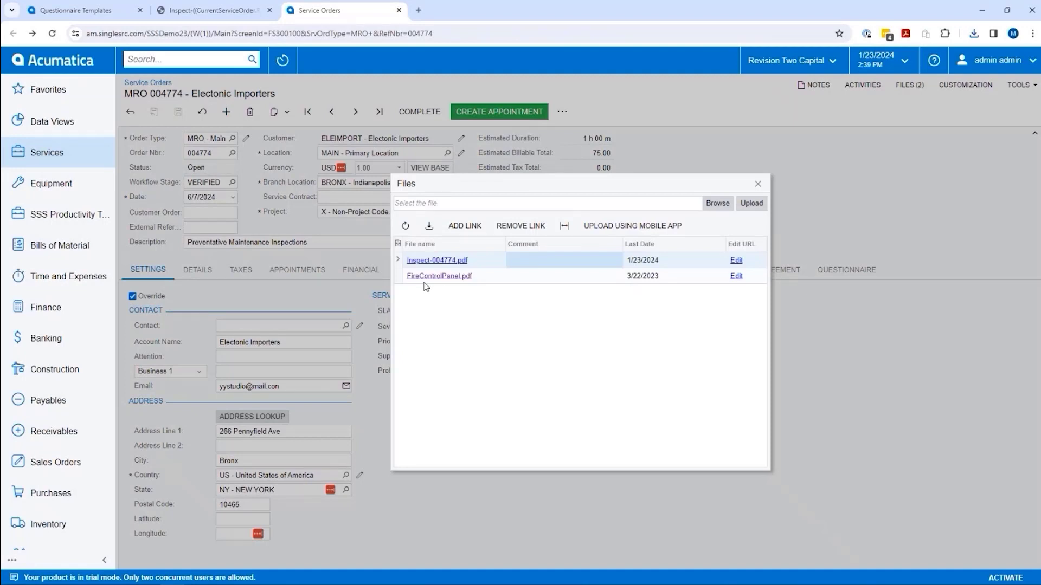
{"action": "left_click", "coordinate": [448, 266]}
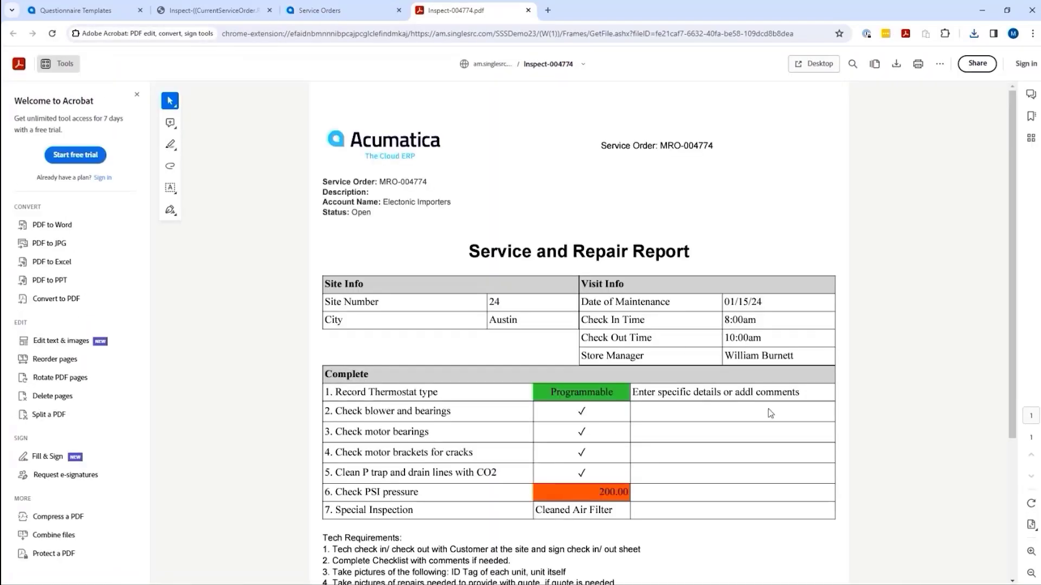
- Scroll through the Inspect-004774.pdf report to the signature line, then close it and the Files dialog
{"action": "scroll", "coordinate": [719, 364], "scroll_direction": "down", "scroll_amount": 4}
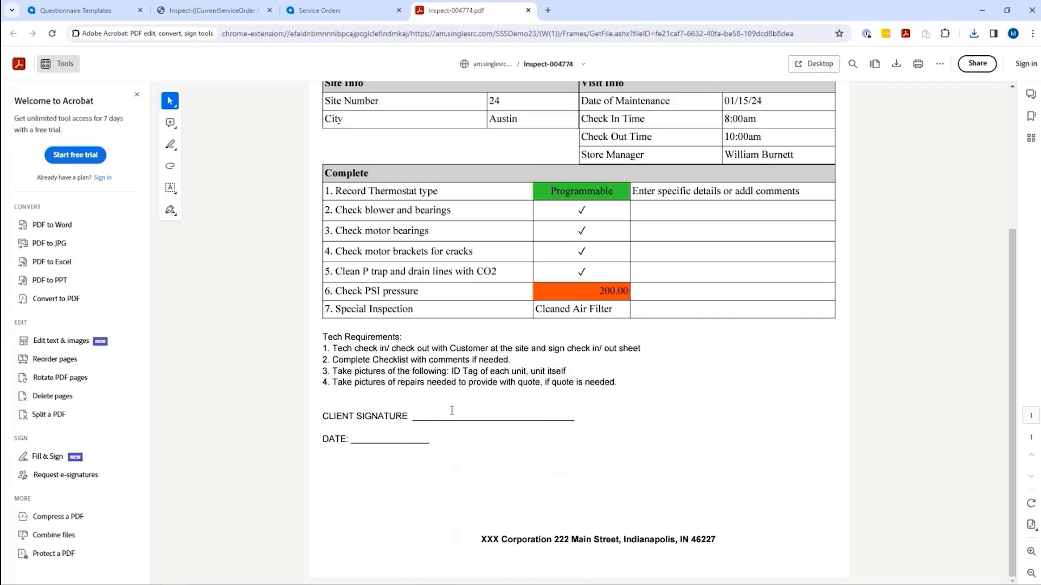
{"action": "scroll", "coordinate": [601, 473], "scroll_direction": "up", "scroll_amount": 4}
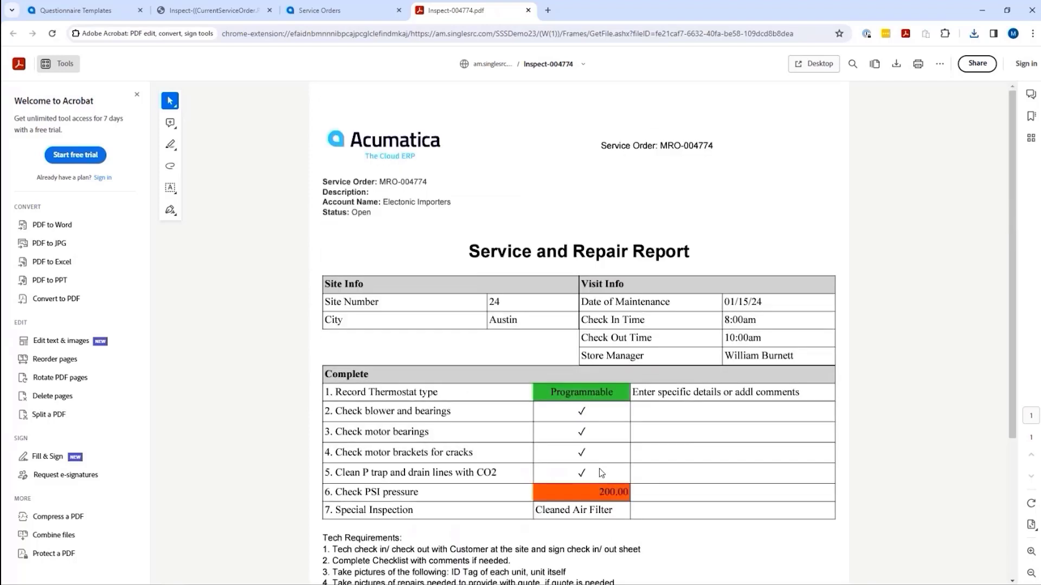
{"action": "left_click", "coordinate": [528, 10]}
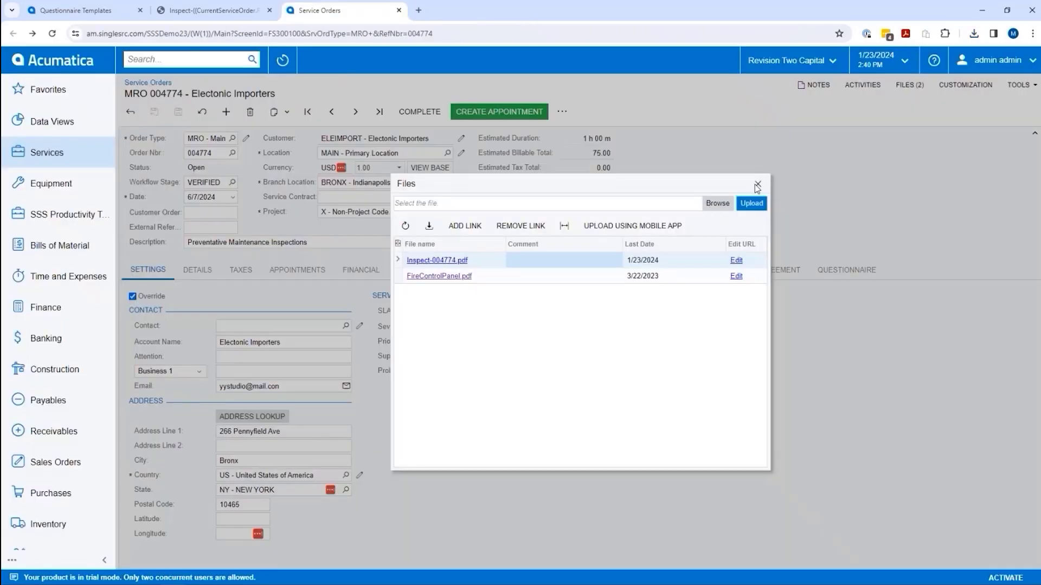
{"action": "left_click", "coordinate": [757, 185]}
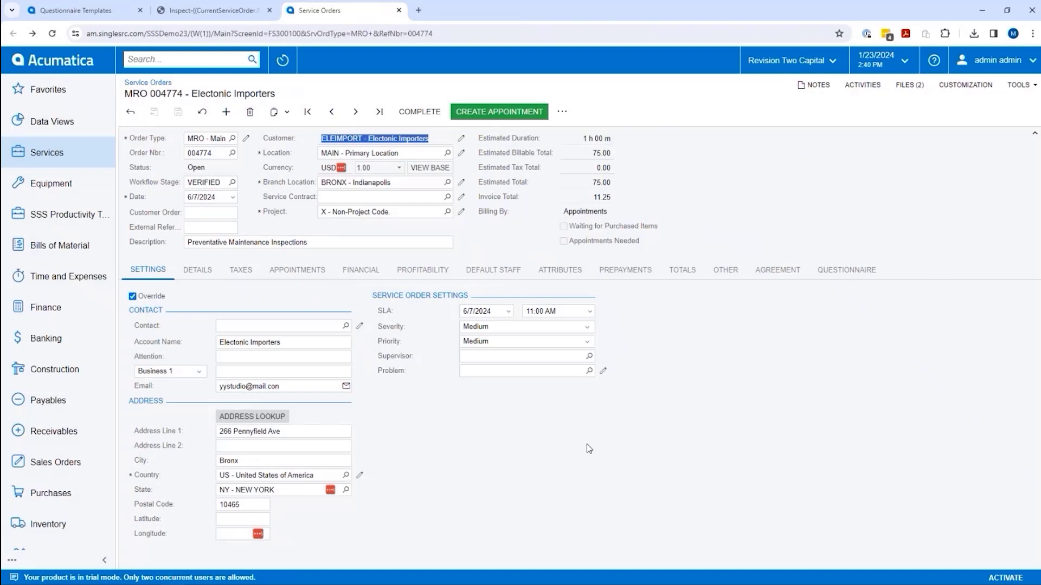